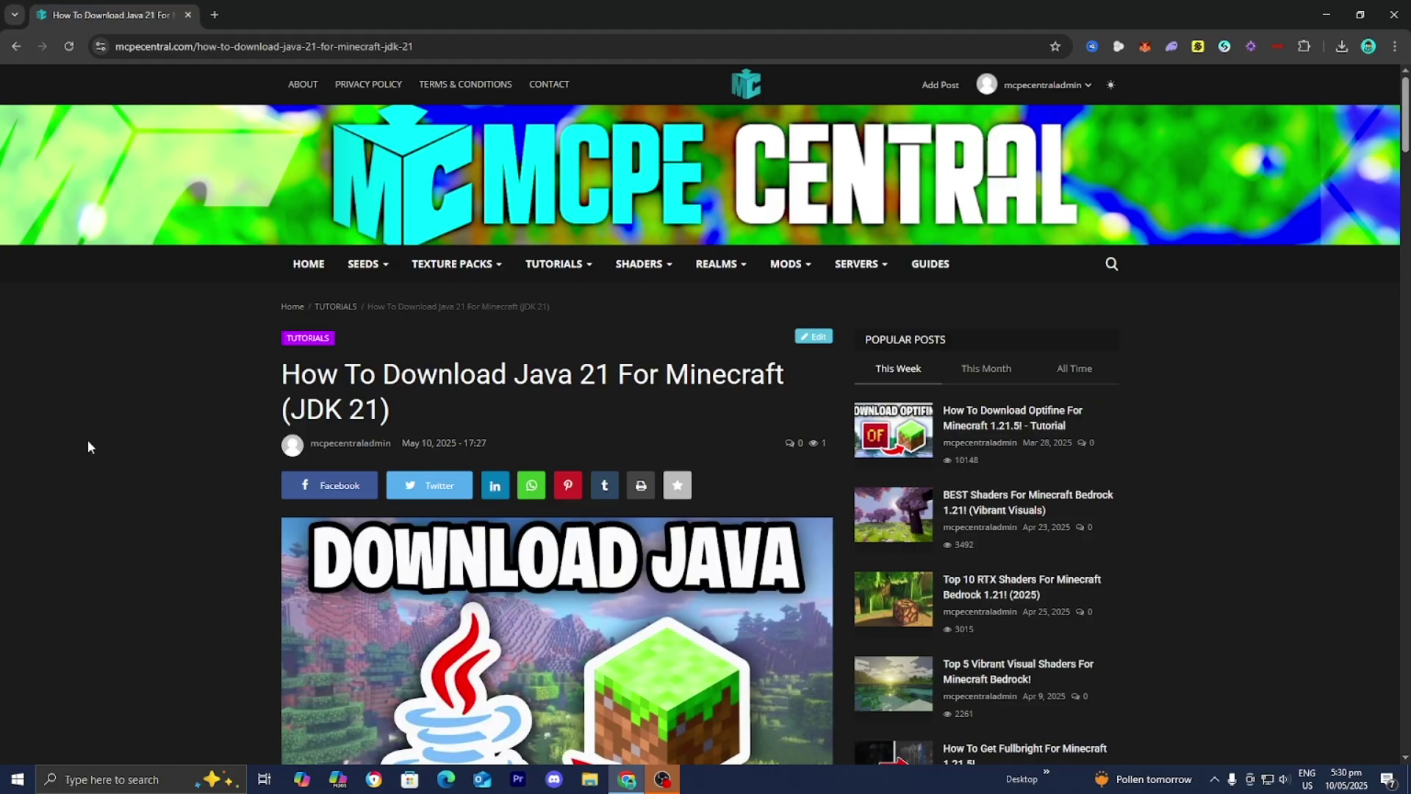
Scroll the MCPE Central guide down to Step 1 and highlight its heading
{"action": "scroll", "coordinate": [87, 441], "scroll_direction": "down", "scroll_amount": 3}
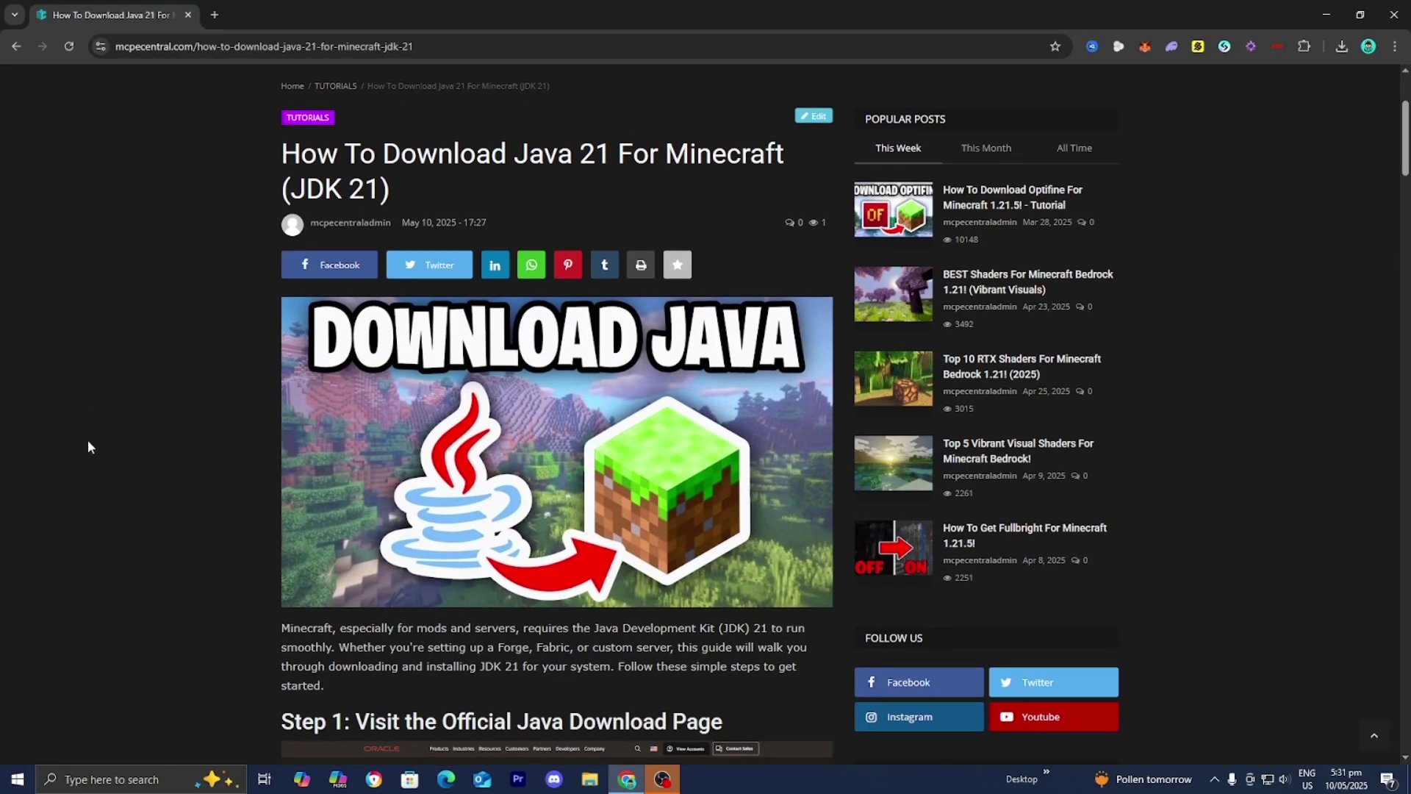
{"action": "scroll", "coordinate": [88, 446], "scroll_direction": "down", "scroll_amount": 1}
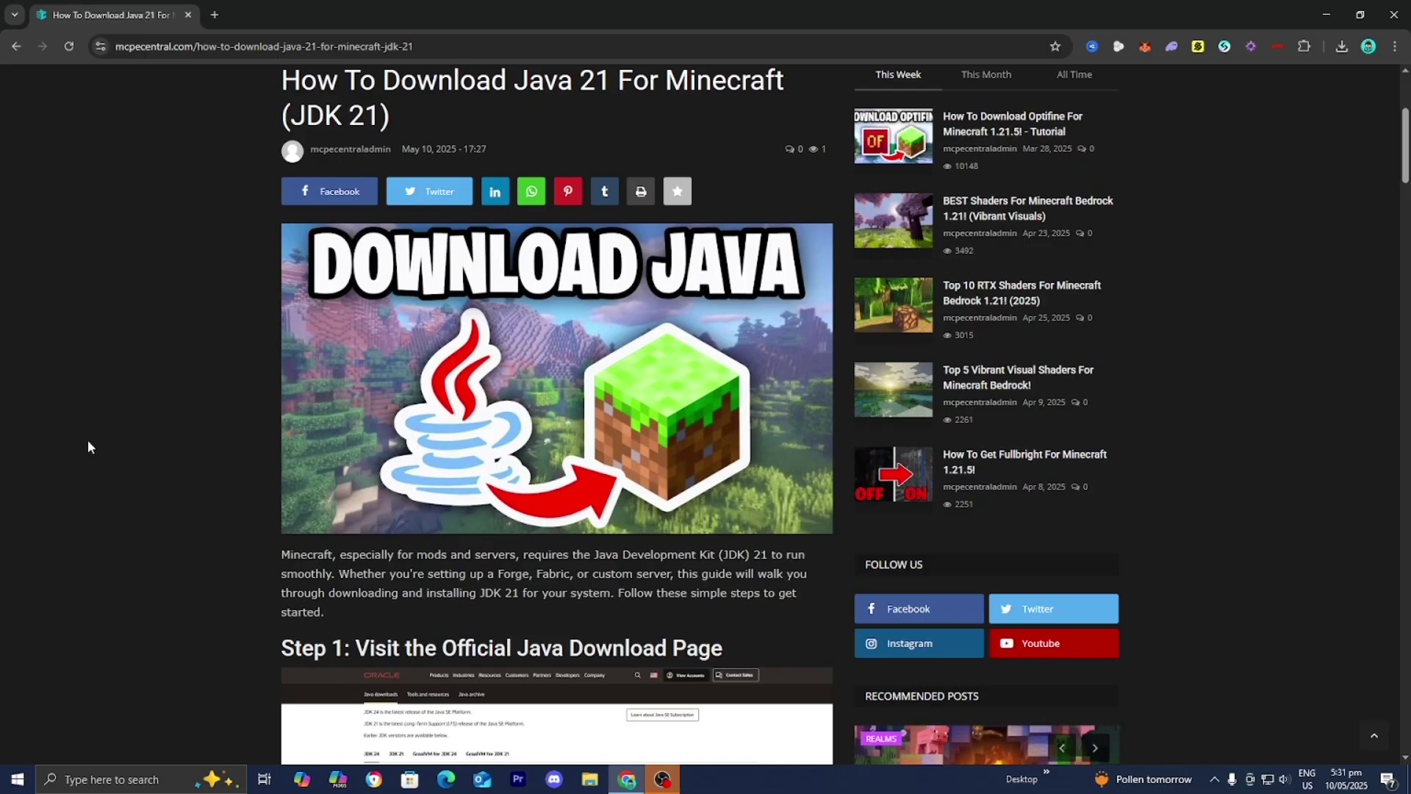
{"action": "scroll", "coordinate": [86, 447], "scroll_direction": "down", "scroll_amount": 5}
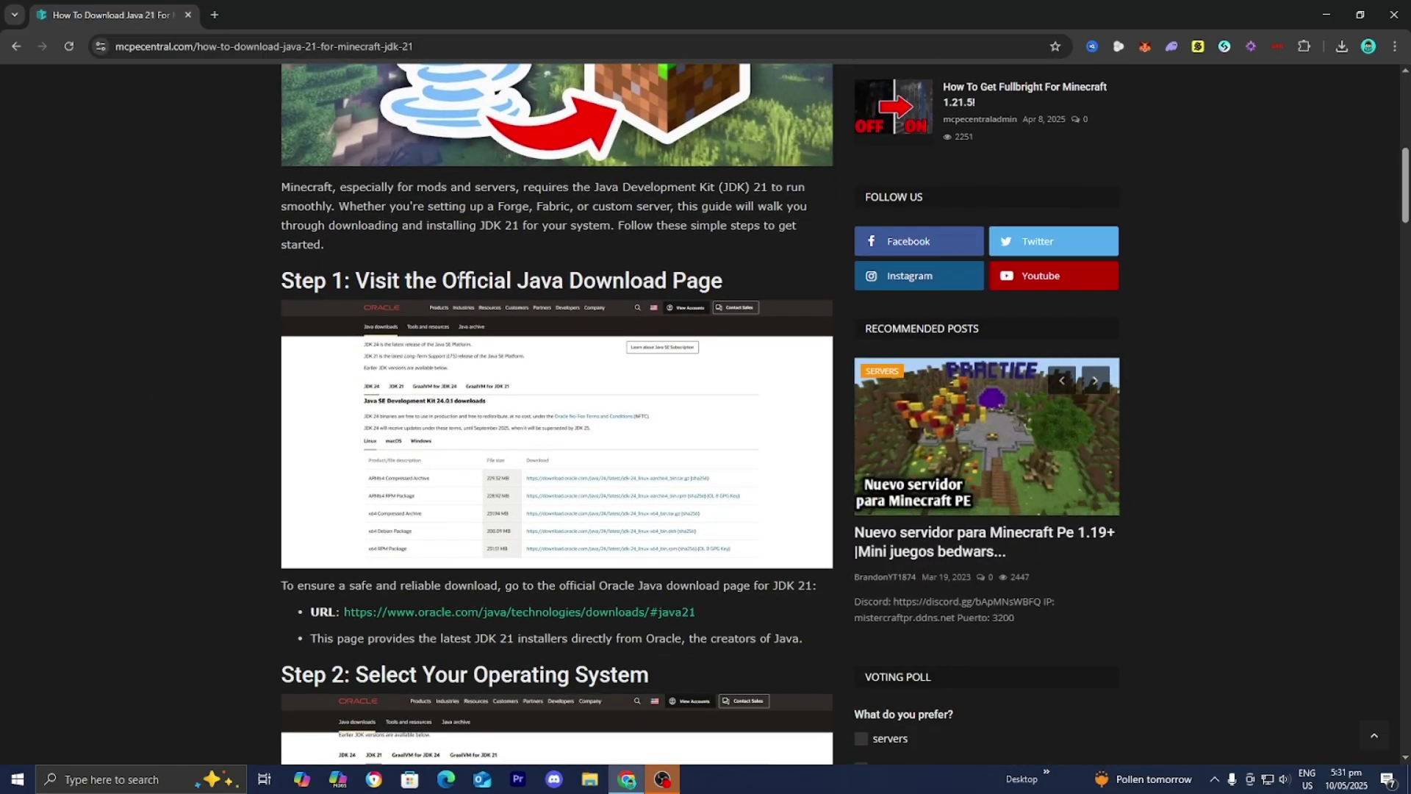
{"action": "scroll", "coordinate": [460, 277], "scroll_direction": "down", "scroll_amount": 1}
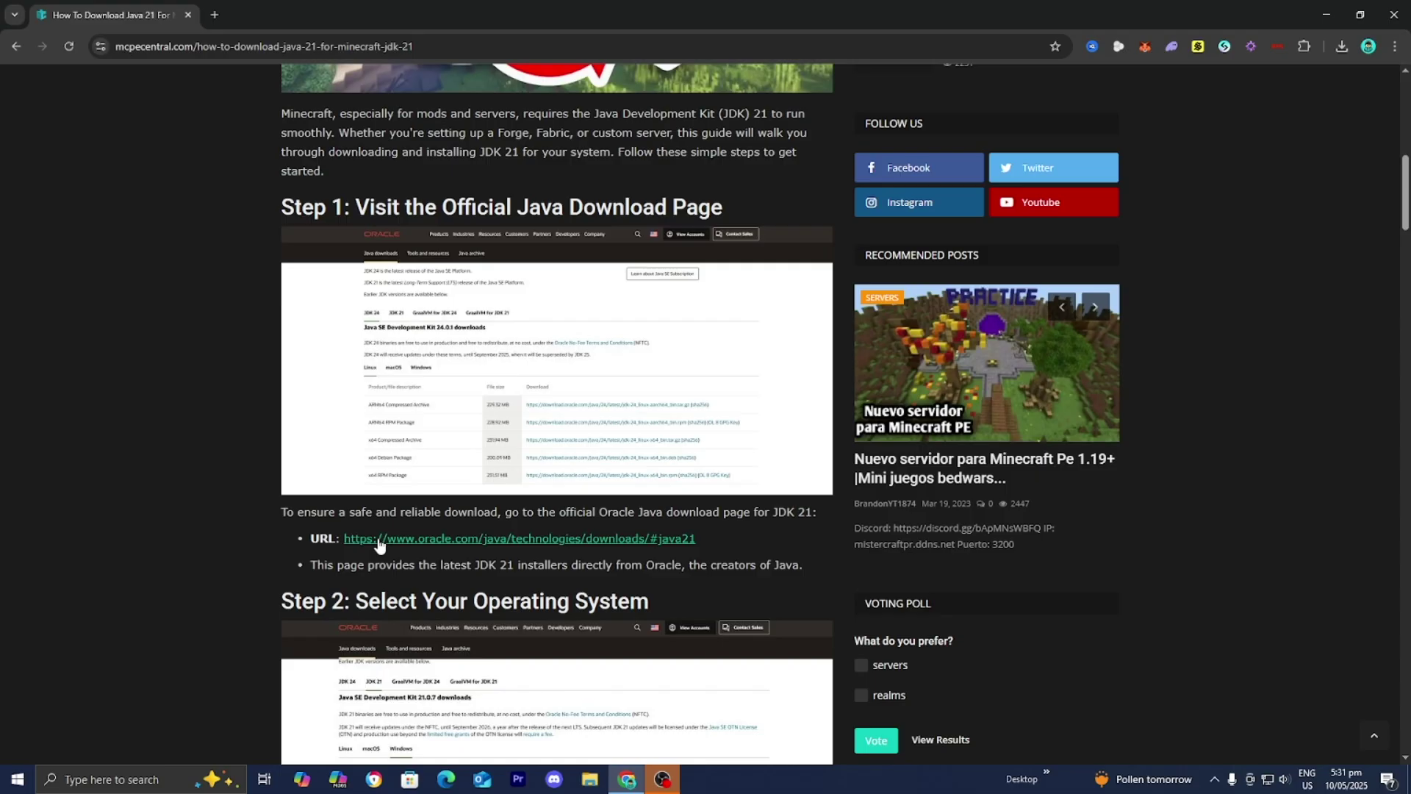
{"action": "left_click_drag", "start_coordinate": [282, 207], "coordinate": [343, 208]}
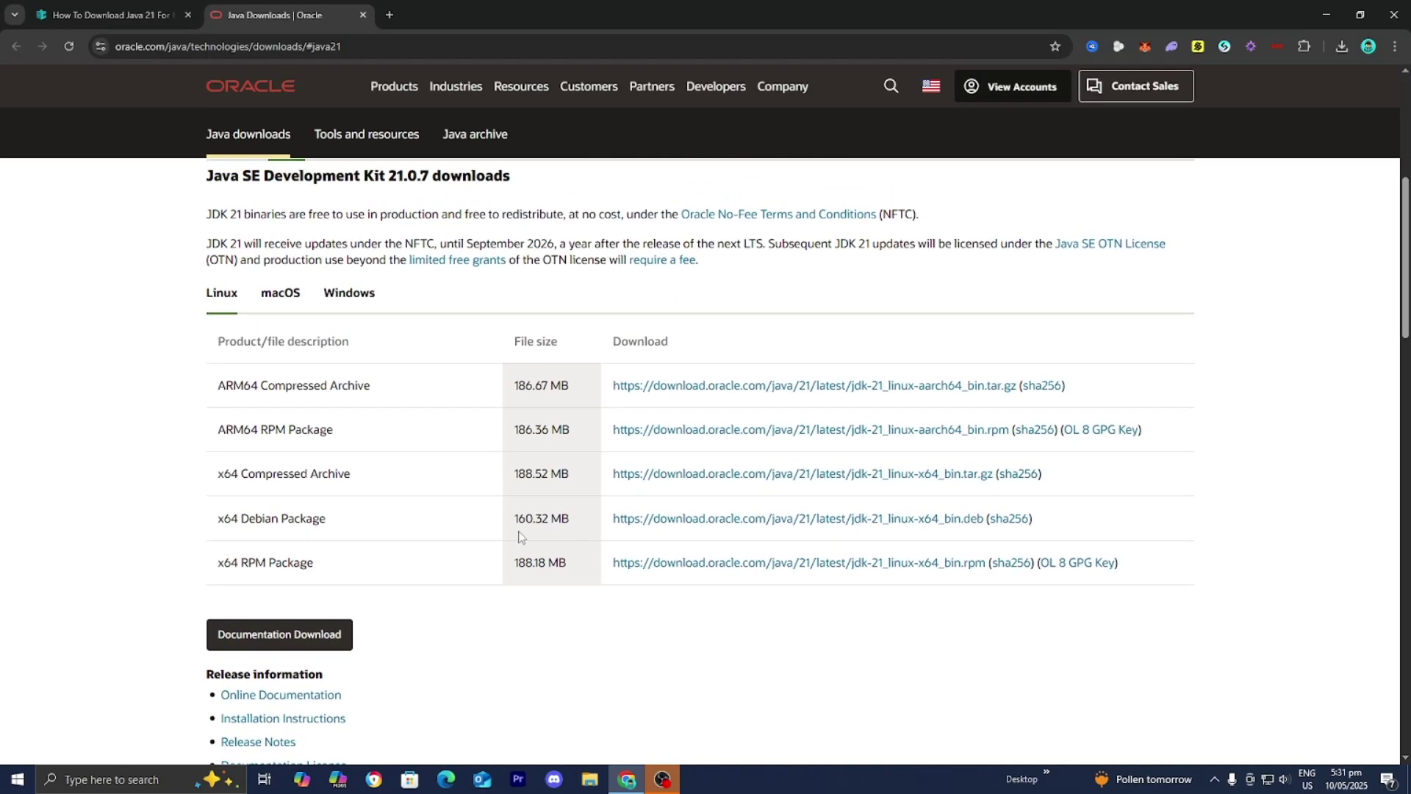
Compare the Windows and macOS JDK 21 lists, highlighting the x64 Installer and ARM64 DMG Installer entries
{"action": "scroll", "coordinate": [192, 494], "scroll_direction": "up", "scroll_amount": 1}
{"action": "scroll", "coordinate": [193, 493], "scroll_direction": "down", "scroll_amount": 1}
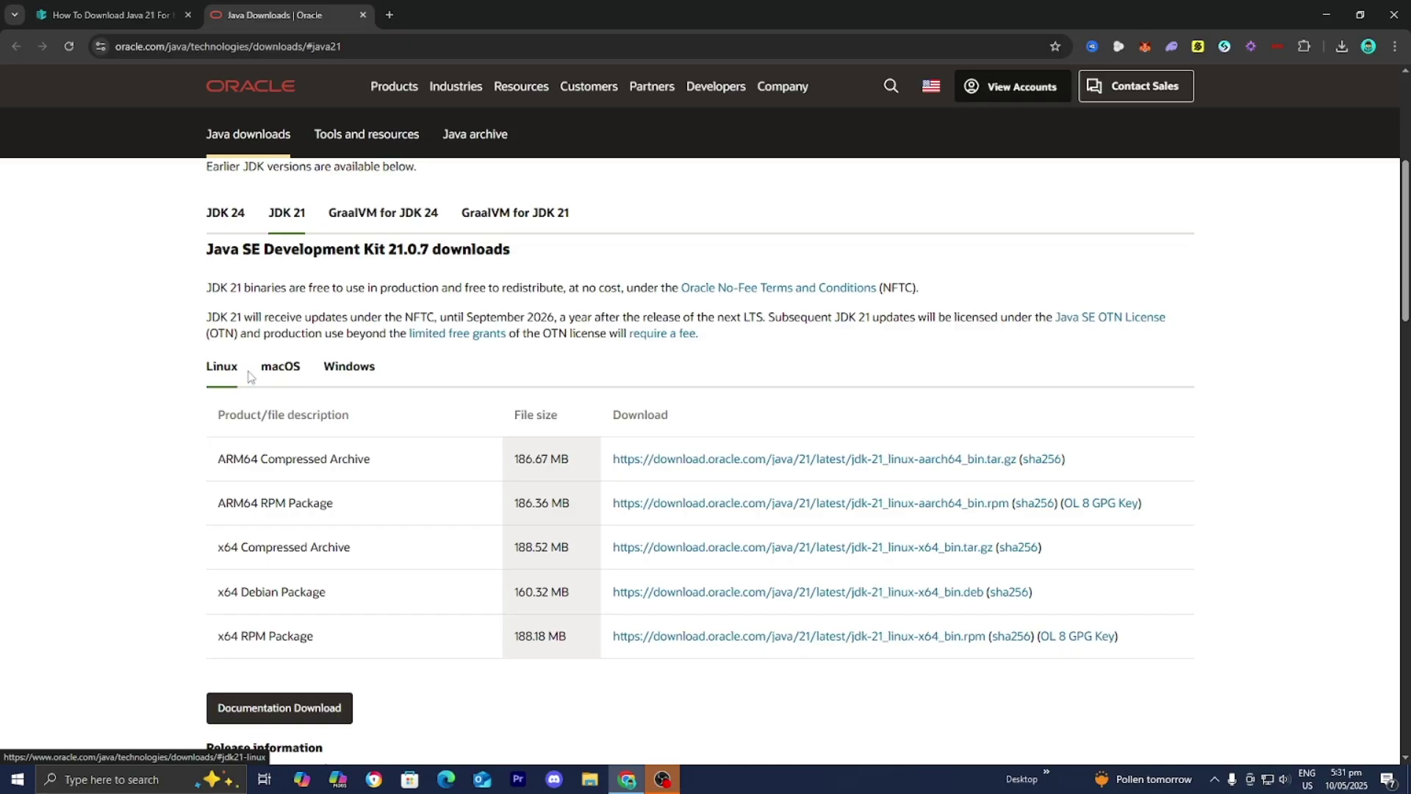
{"action": "left_click", "coordinate": [327, 375]}
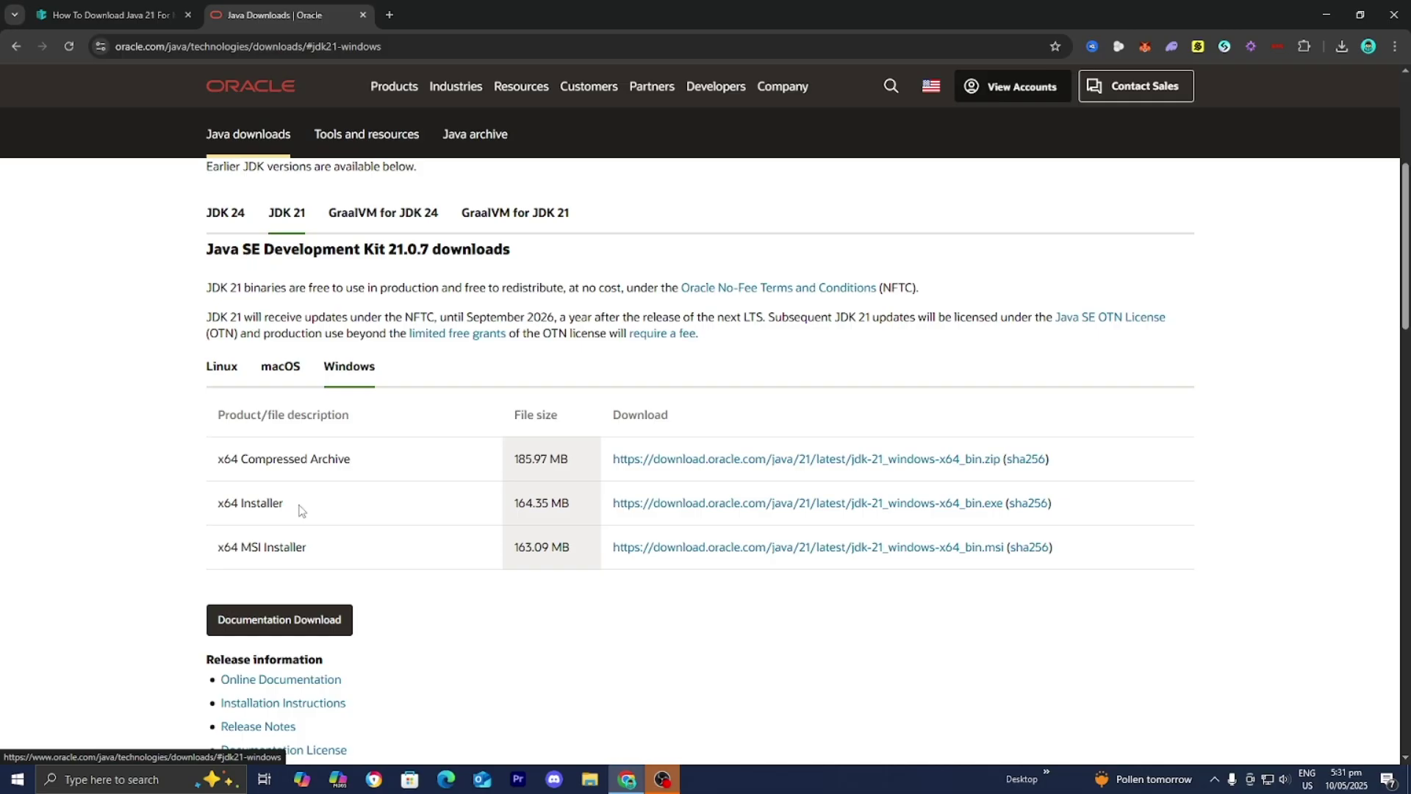
{"action": "left_click_drag", "start_coordinate": [300, 509], "coordinate": [219, 512]}
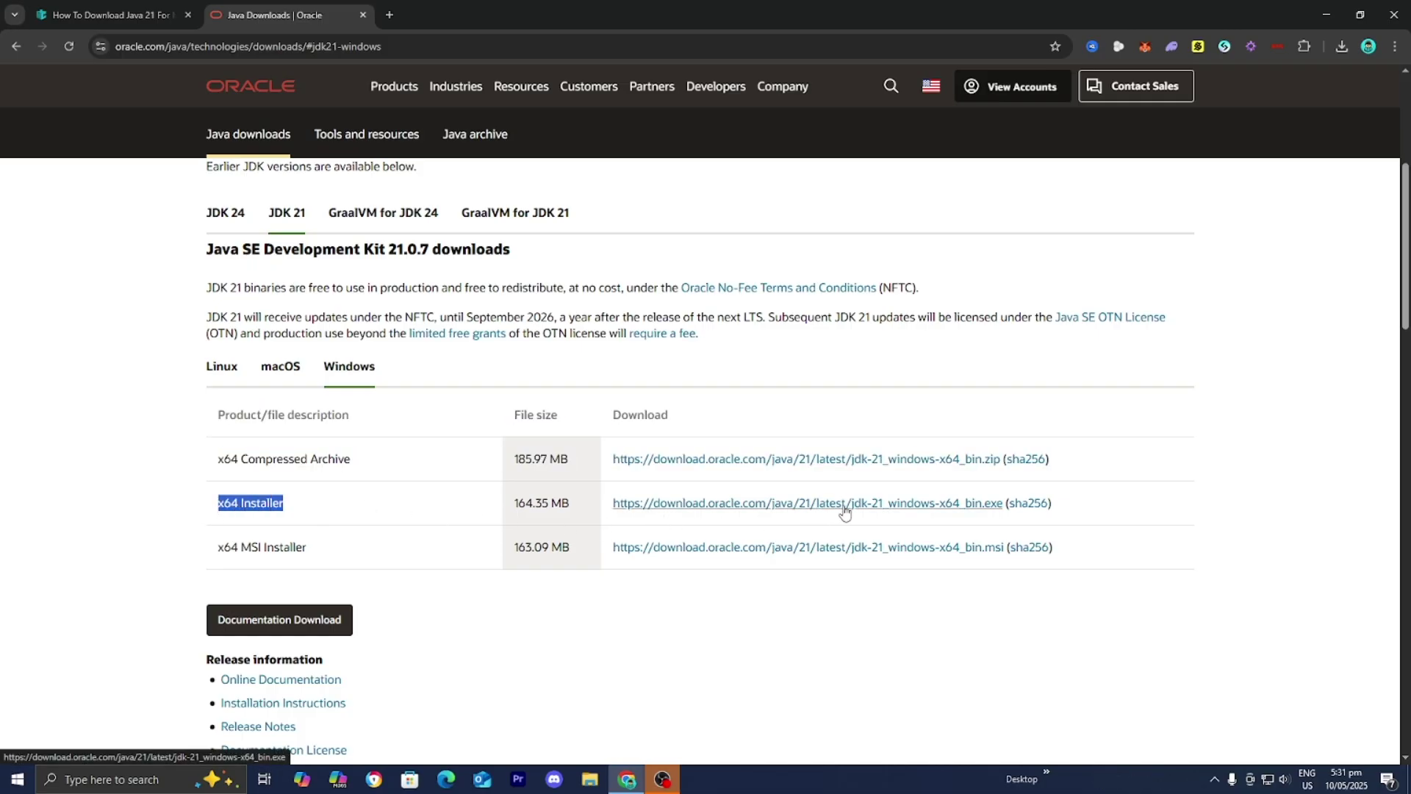
{"action": "left_click", "coordinate": [307, 376]}
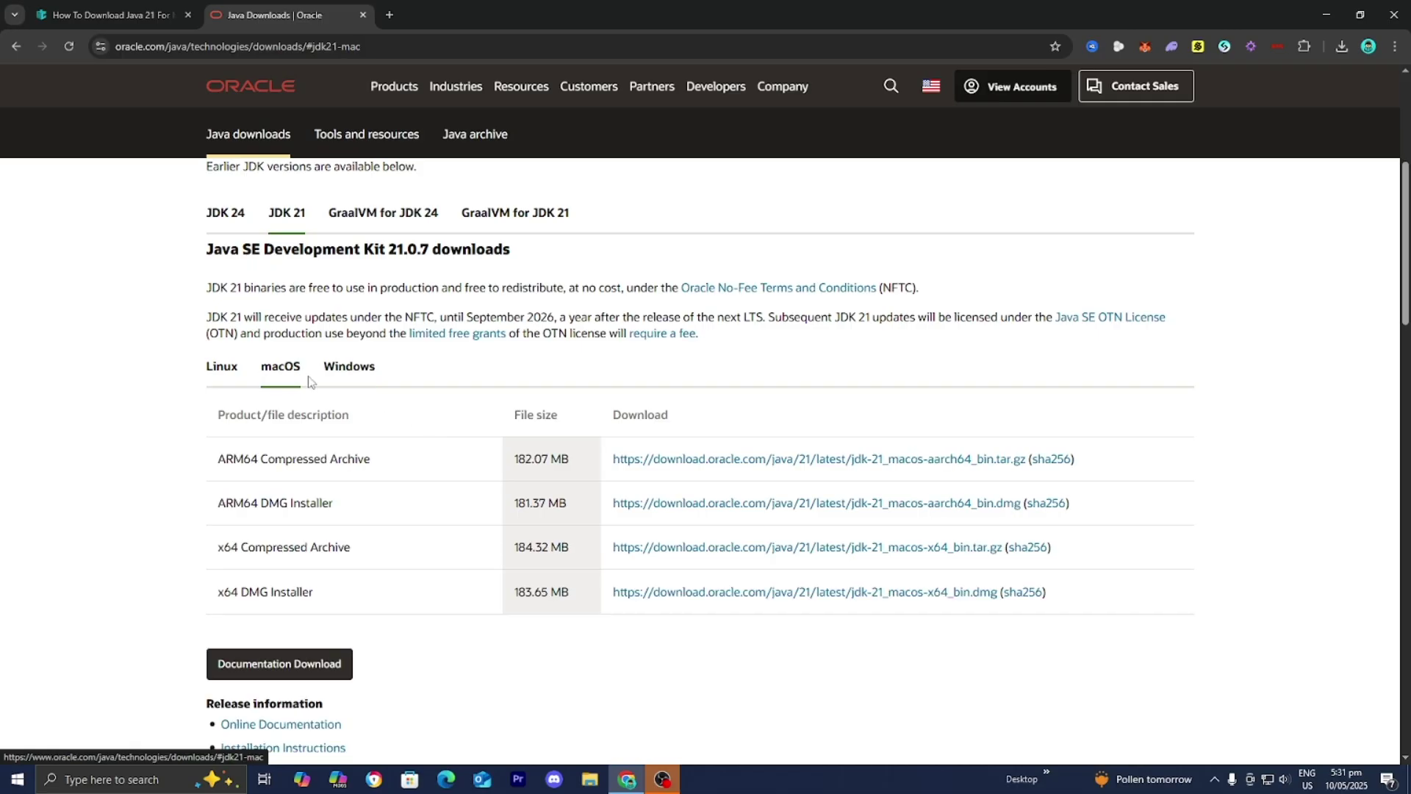
{"action": "left_click_drag", "start_coordinate": [351, 506], "coordinate": [220, 501]}
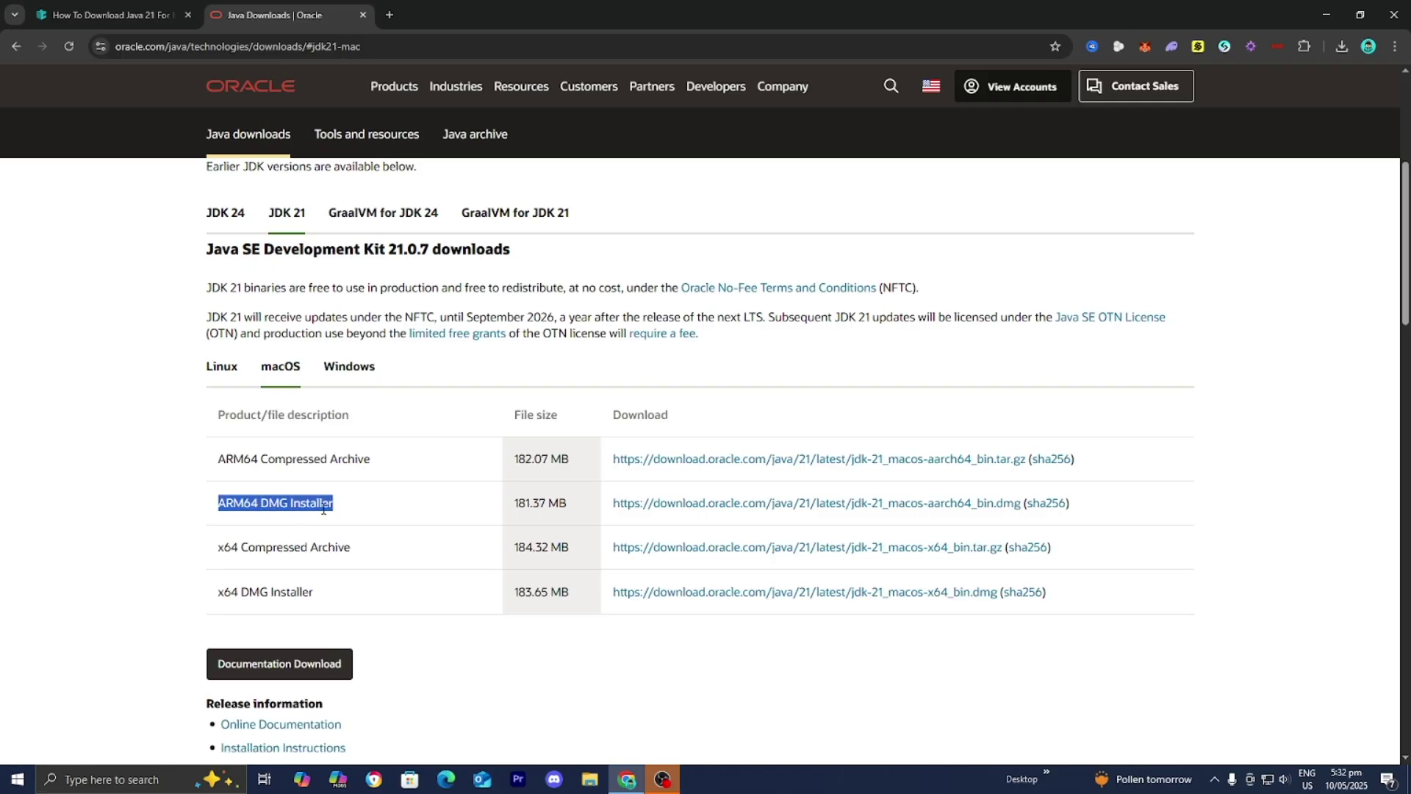
Check the Linux x64 Compressed Archive entry, then return to the Windows downloads
{"action": "left_click", "coordinate": [221, 366]}
{"action": "mouse_move", "coordinate": [351, 548]}
{"action": "left_mouse_down"}
{"action": "mouse_move", "coordinate": [212, 556]}
{"action": "mouse_move", "coordinate": [357, 557]}
{"action": "left_mouse_up"}
{"action": "left_click", "coordinate": [239, 560]}
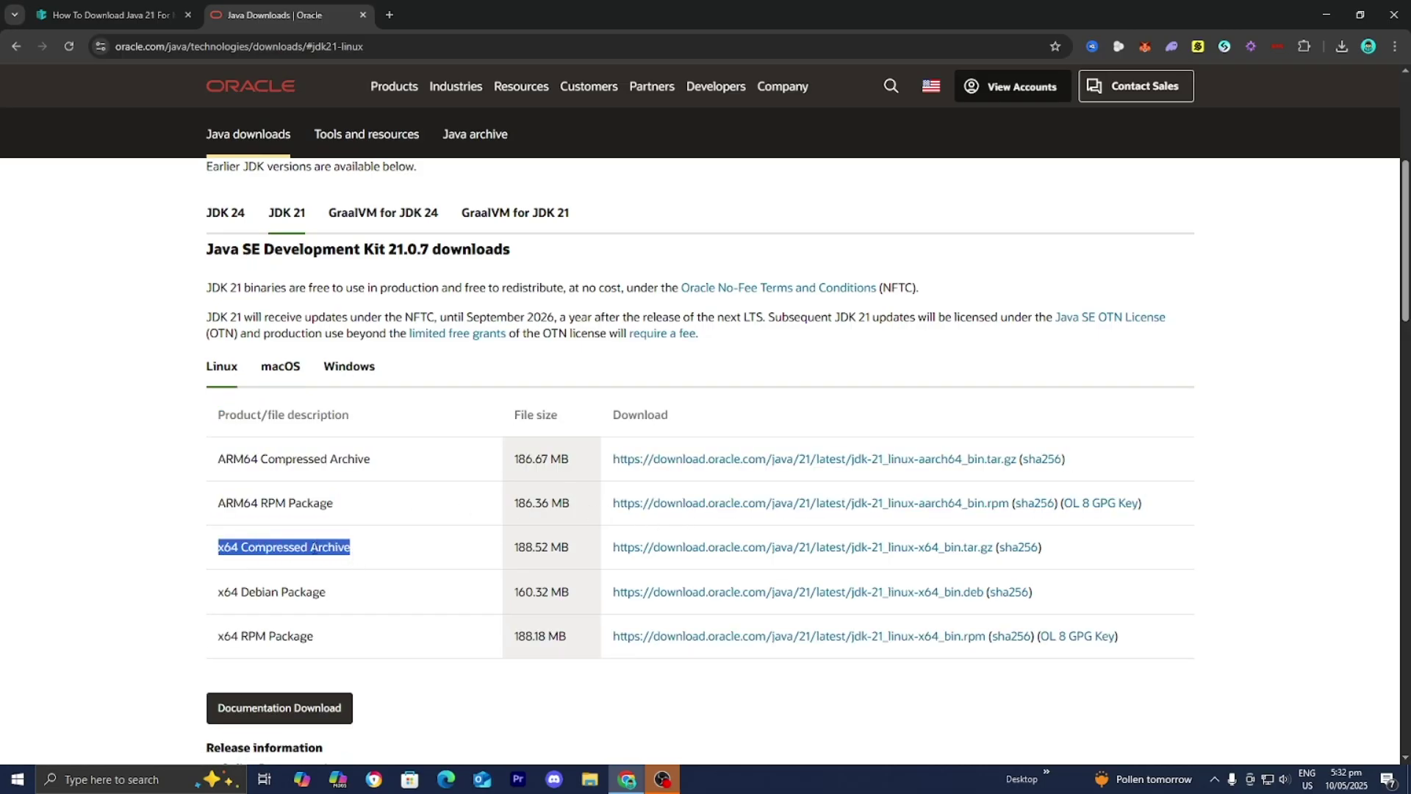
{"action": "left_click", "coordinate": [349, 367]}
Download jdk-21_windows-x64_bin.exe (164 MB) and launch it from Chrome's downloads bubble
{"action": "left_click", "coordinate": [624, 508]}
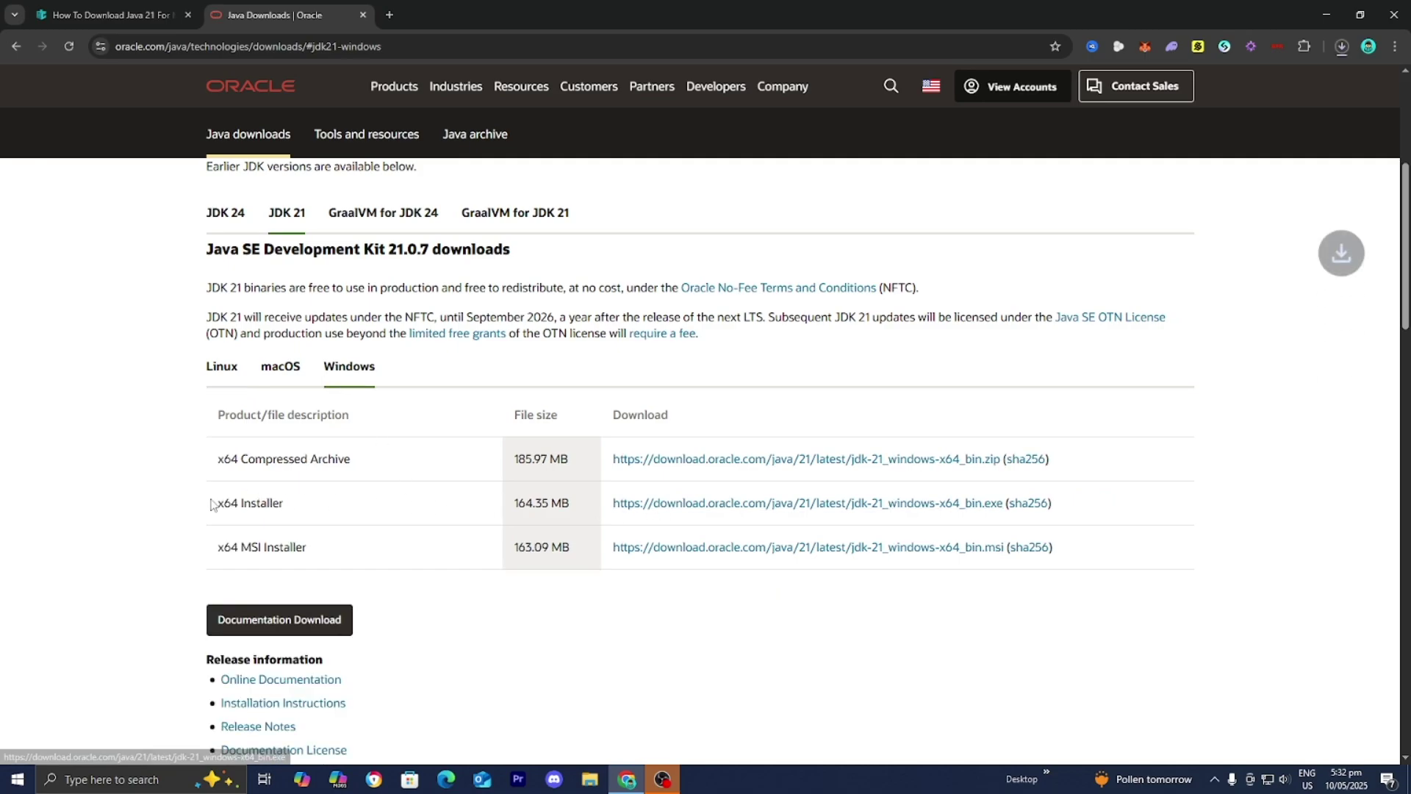
{"action": "left_click", "coordinate": [1344, 57]}
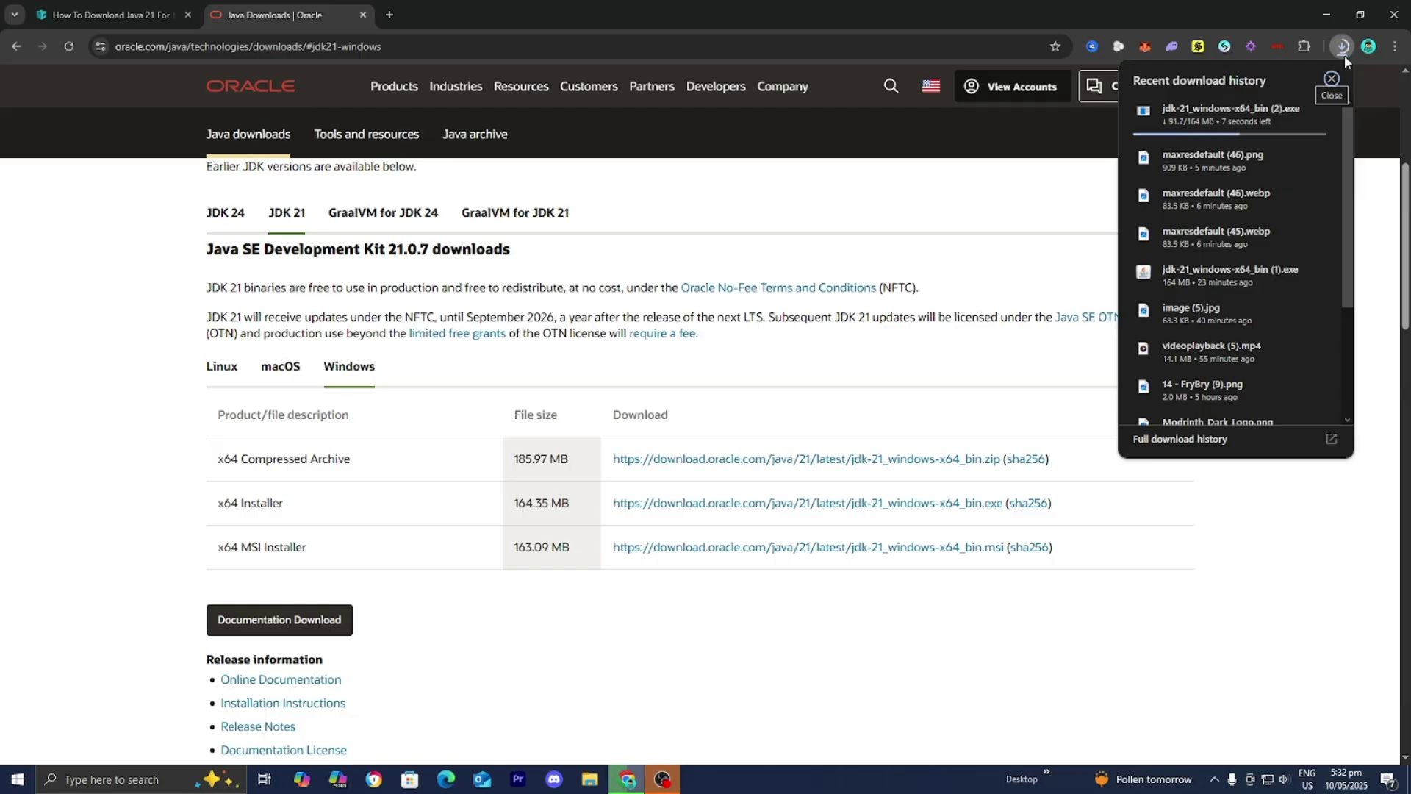
{"action": "mouse_move", "coordinate": [1211, 129]}
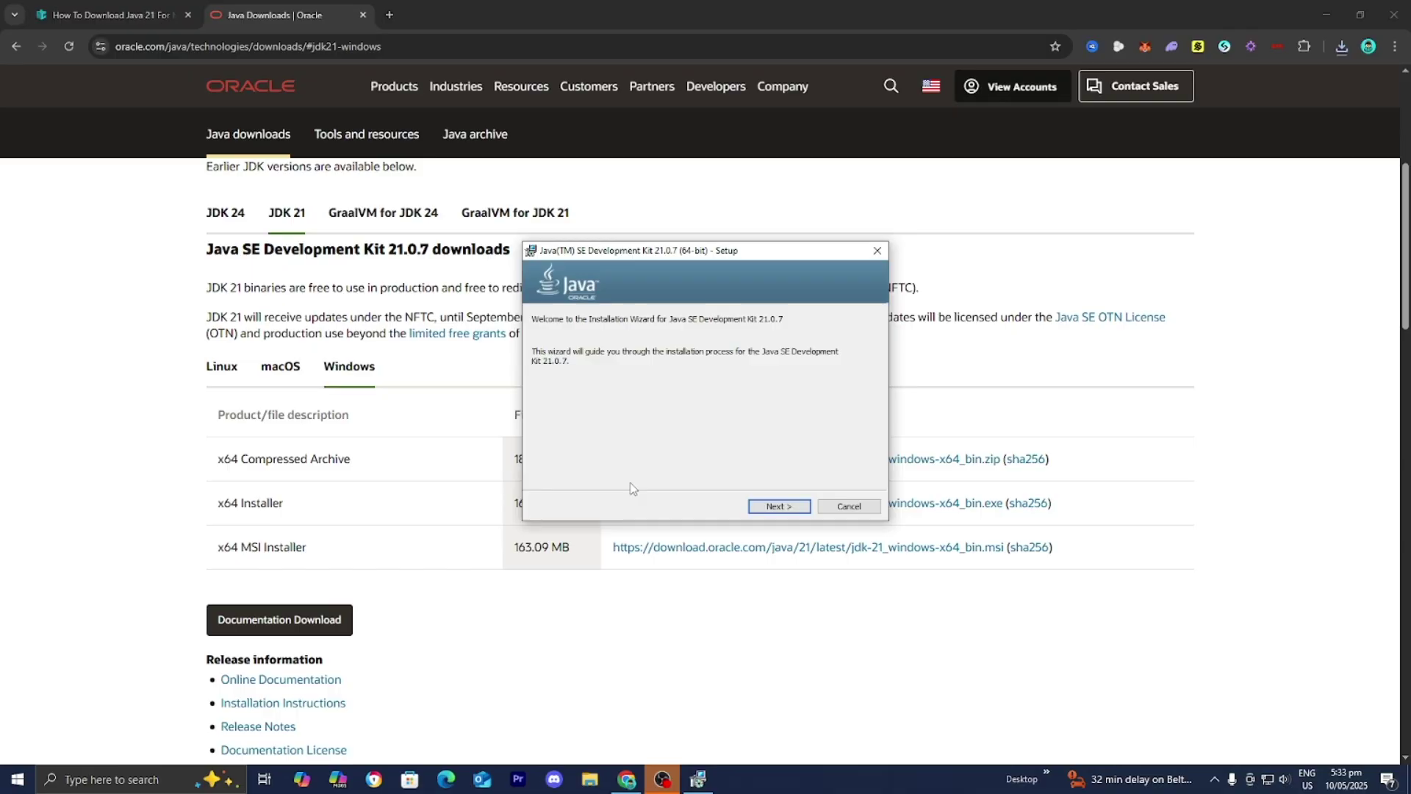
Install JDK 21.0.7 to the default C:\Program Files\Java\jdk-21\ folder and close the wizard
{"action": "left_click", "coordinate": [780, 506]}
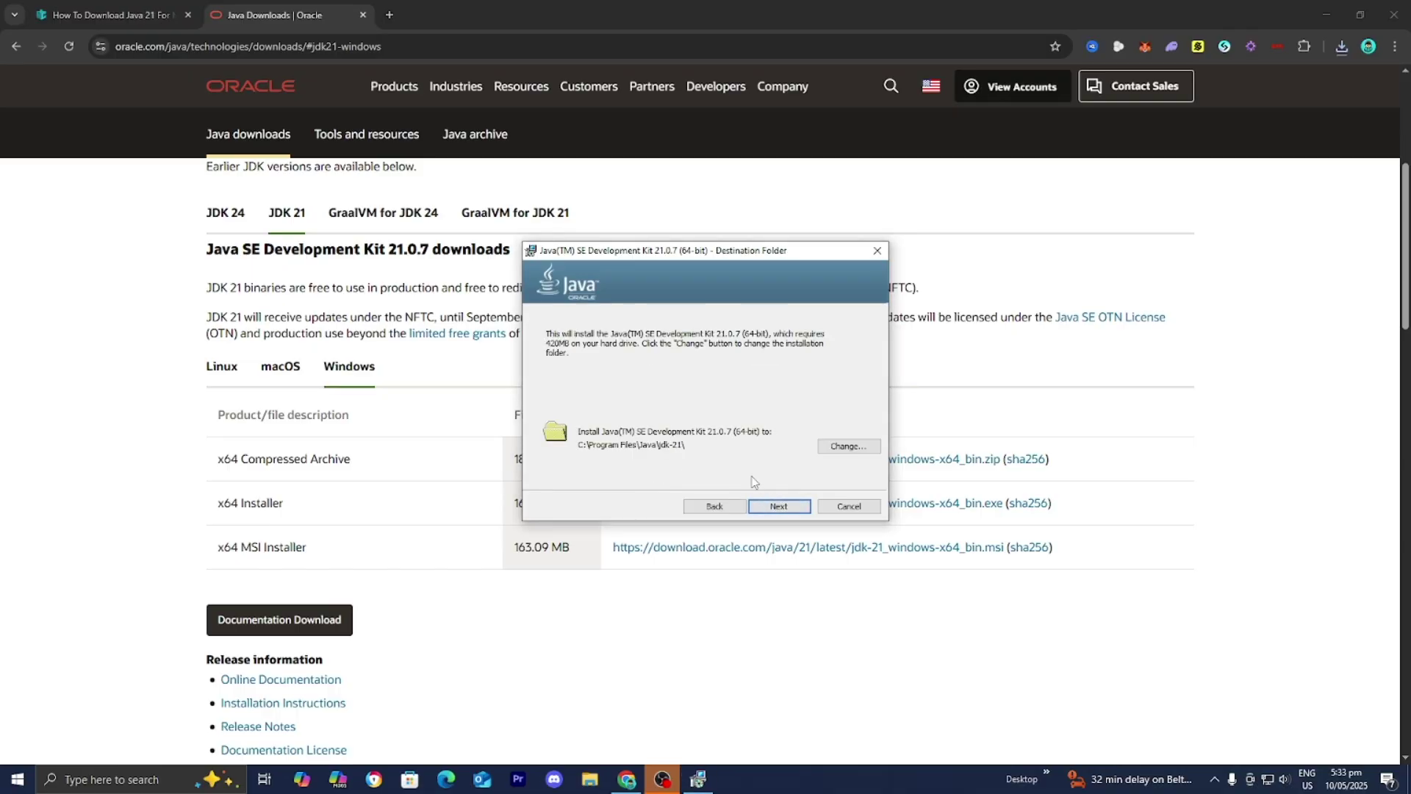
{"action": "left_click", "coordinate": [779, 505]}
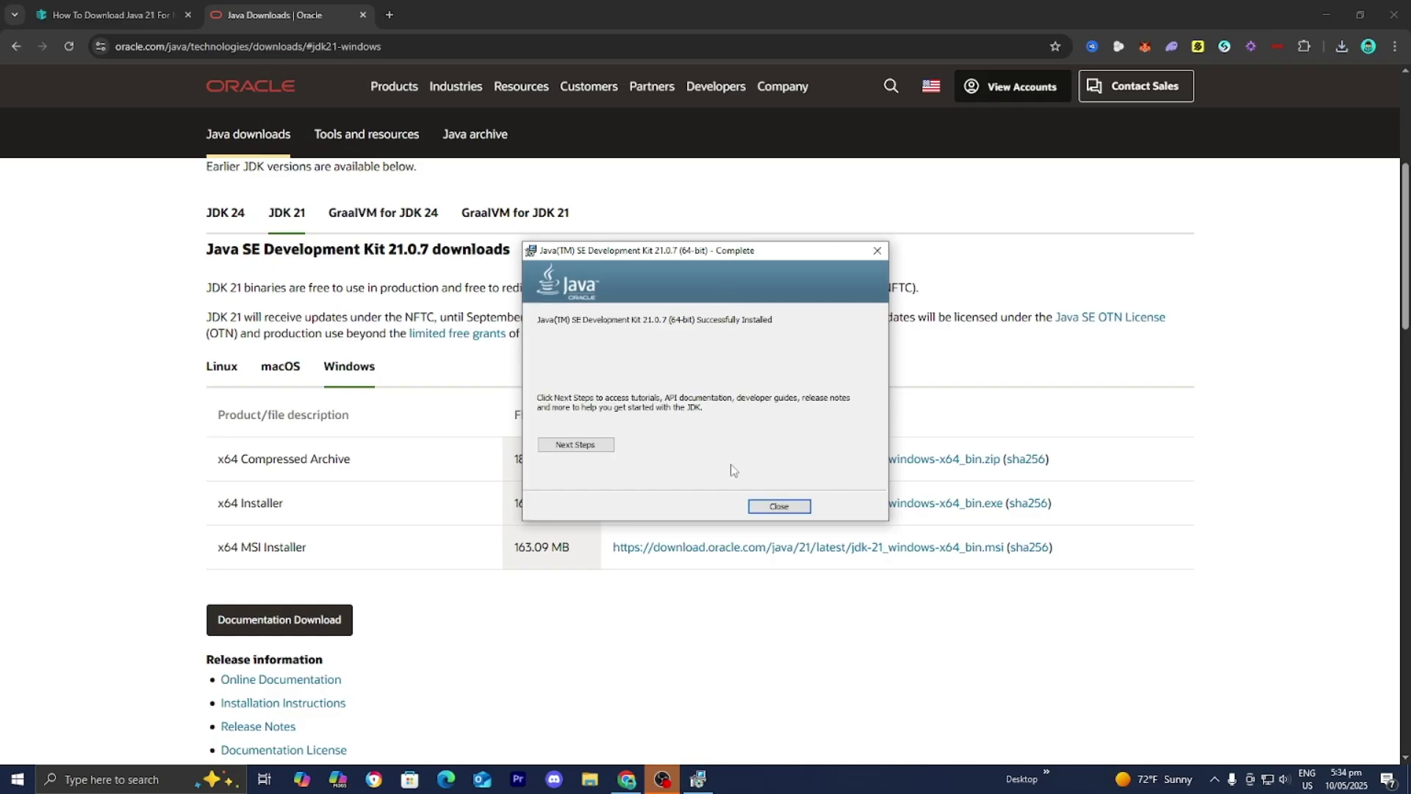
{"action": "left_click", "coordinate": [779, 506]}
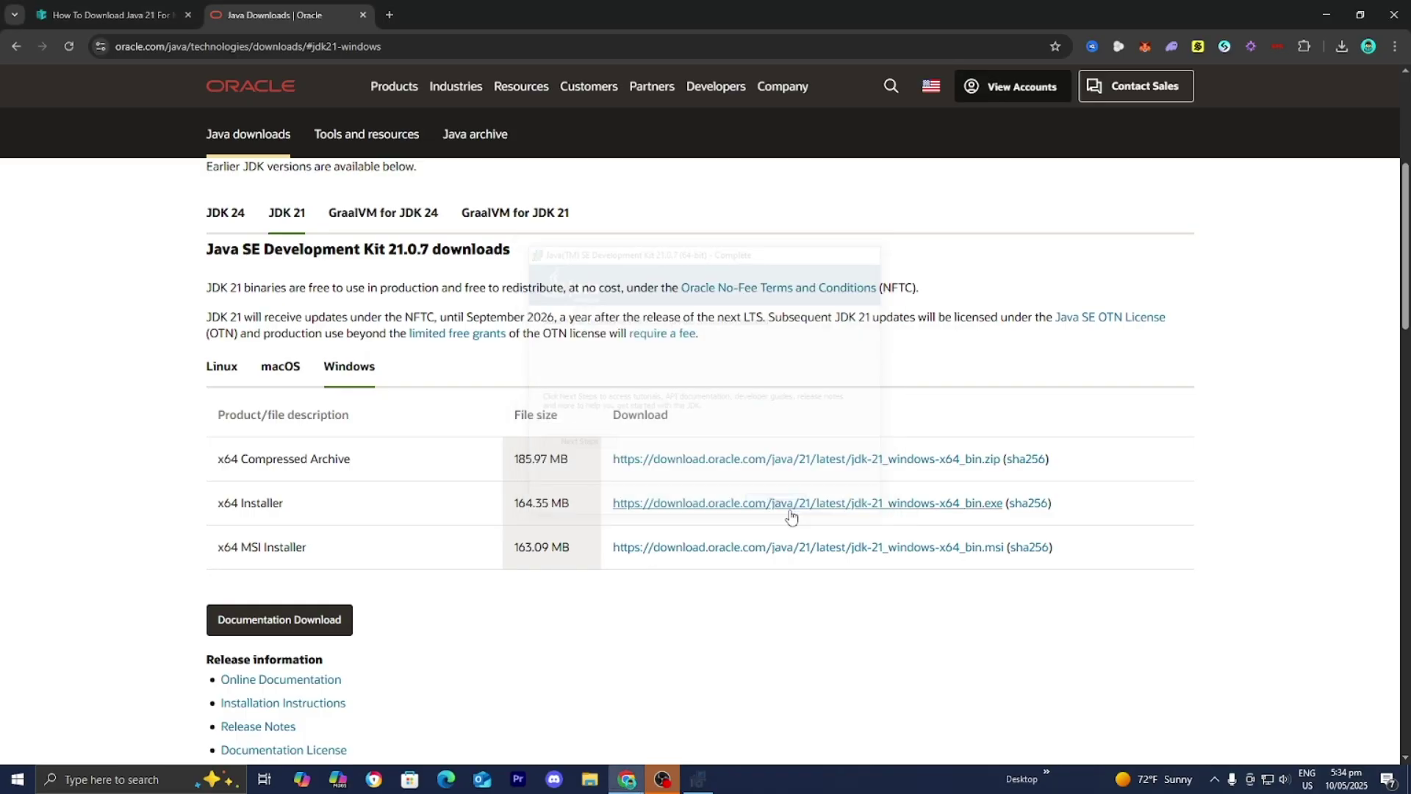
Open Command Prompt via the cmd search and run java -version, showing 21.0.7 LTS
{"action": "left_click", "coordinate": [1324, 11]}
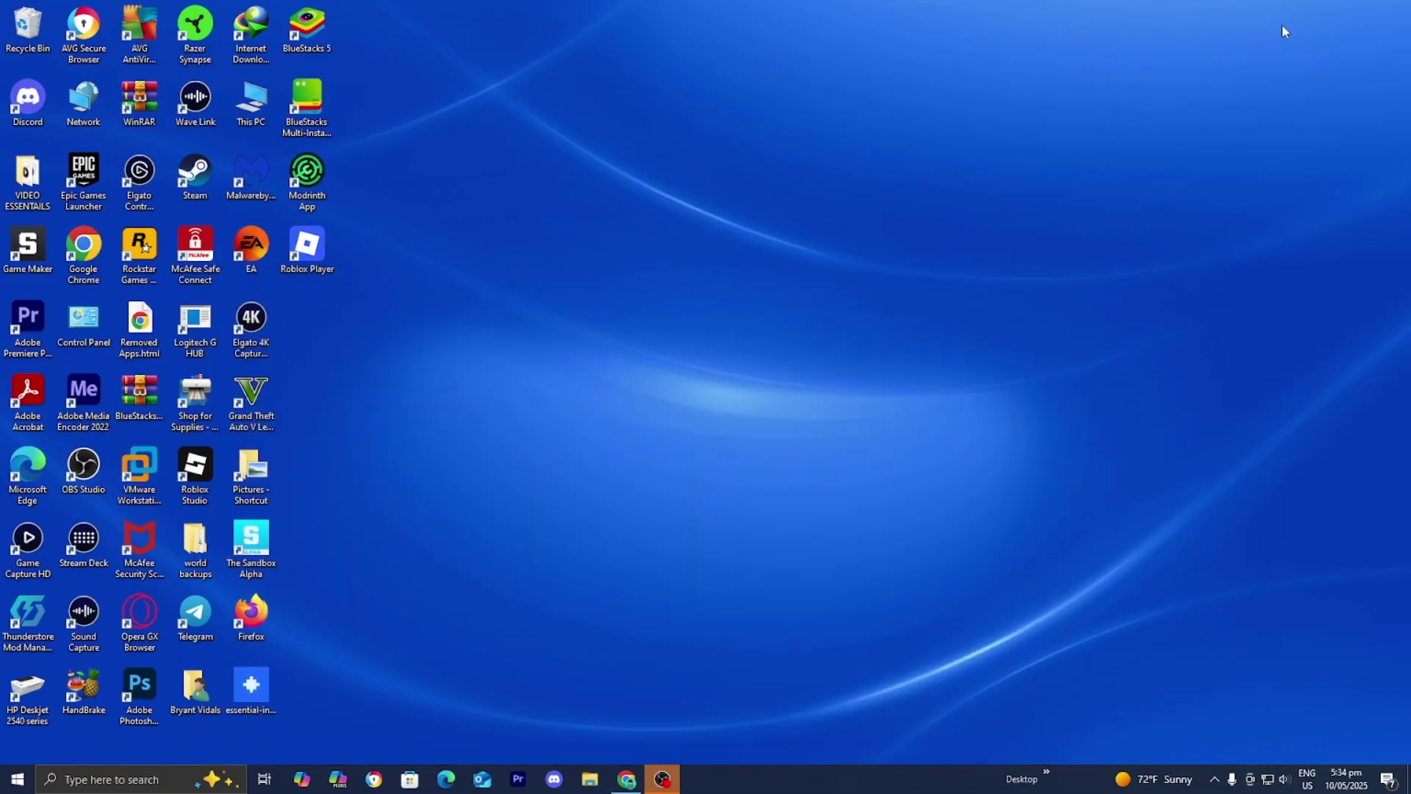
{"action": "left_click", "coordinate": [144, 782]}
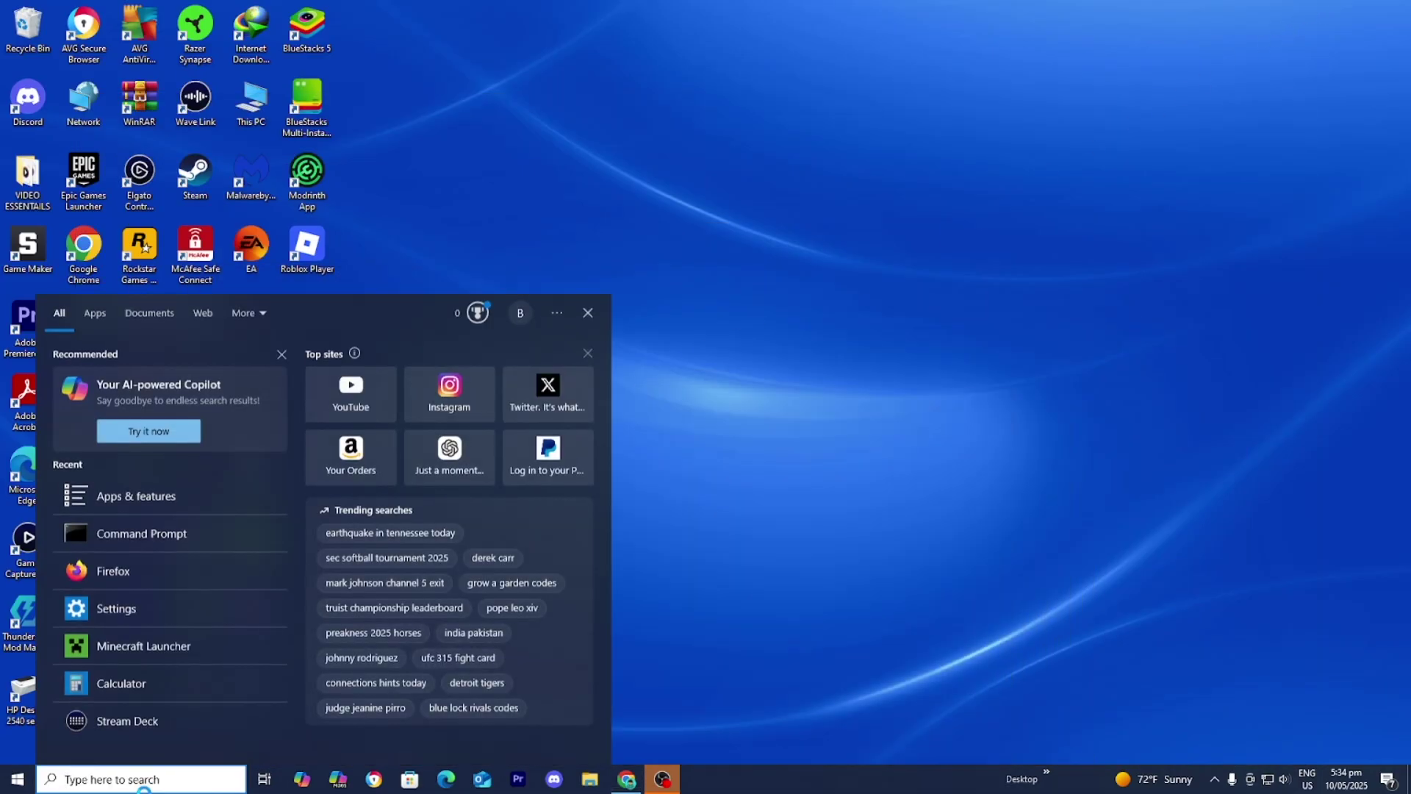
{"action": "type", "text": "cmd"}
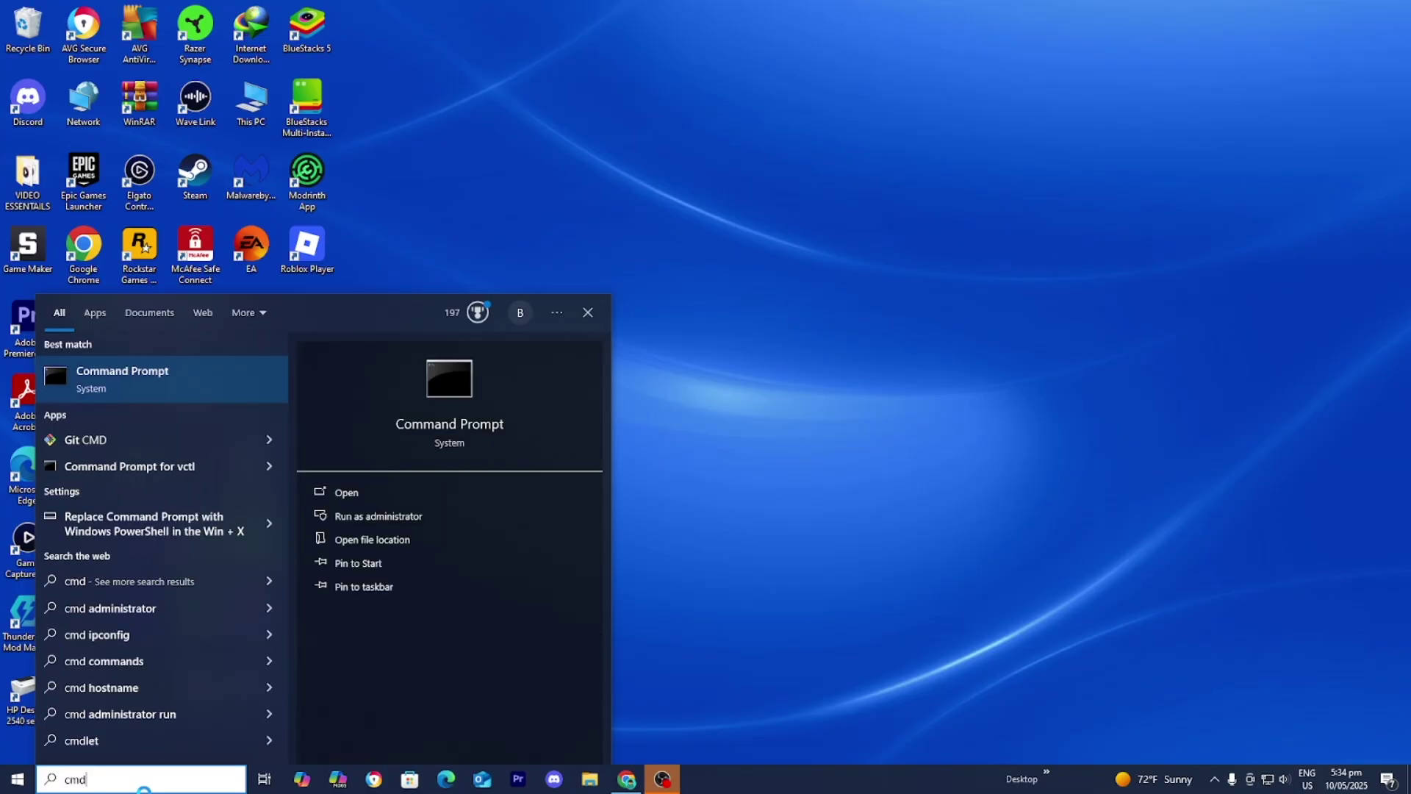
{"action": "key", "text": "Return"}
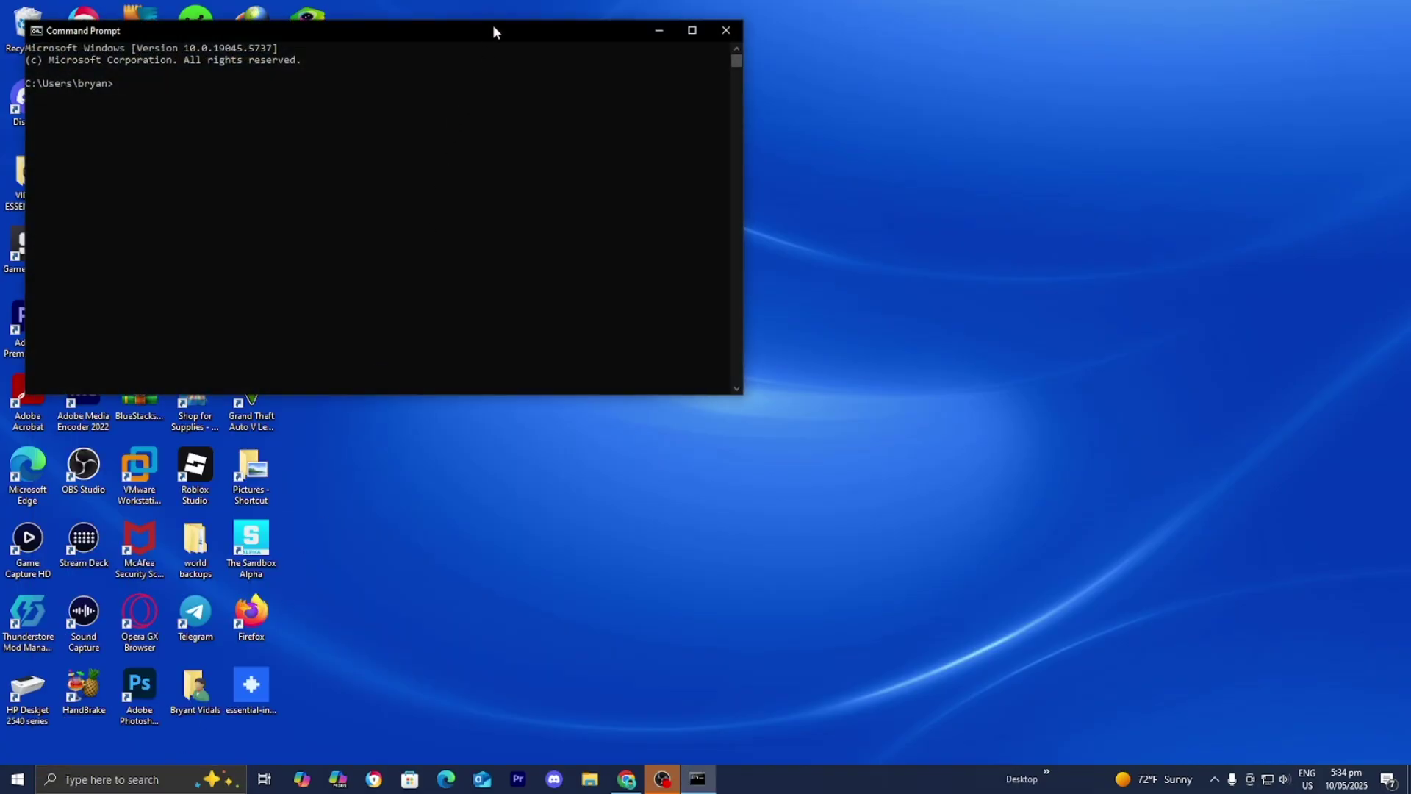
{"action": "left_click_drag", "start_coordinate": [492, 31], "coordinate": [878, 213]}
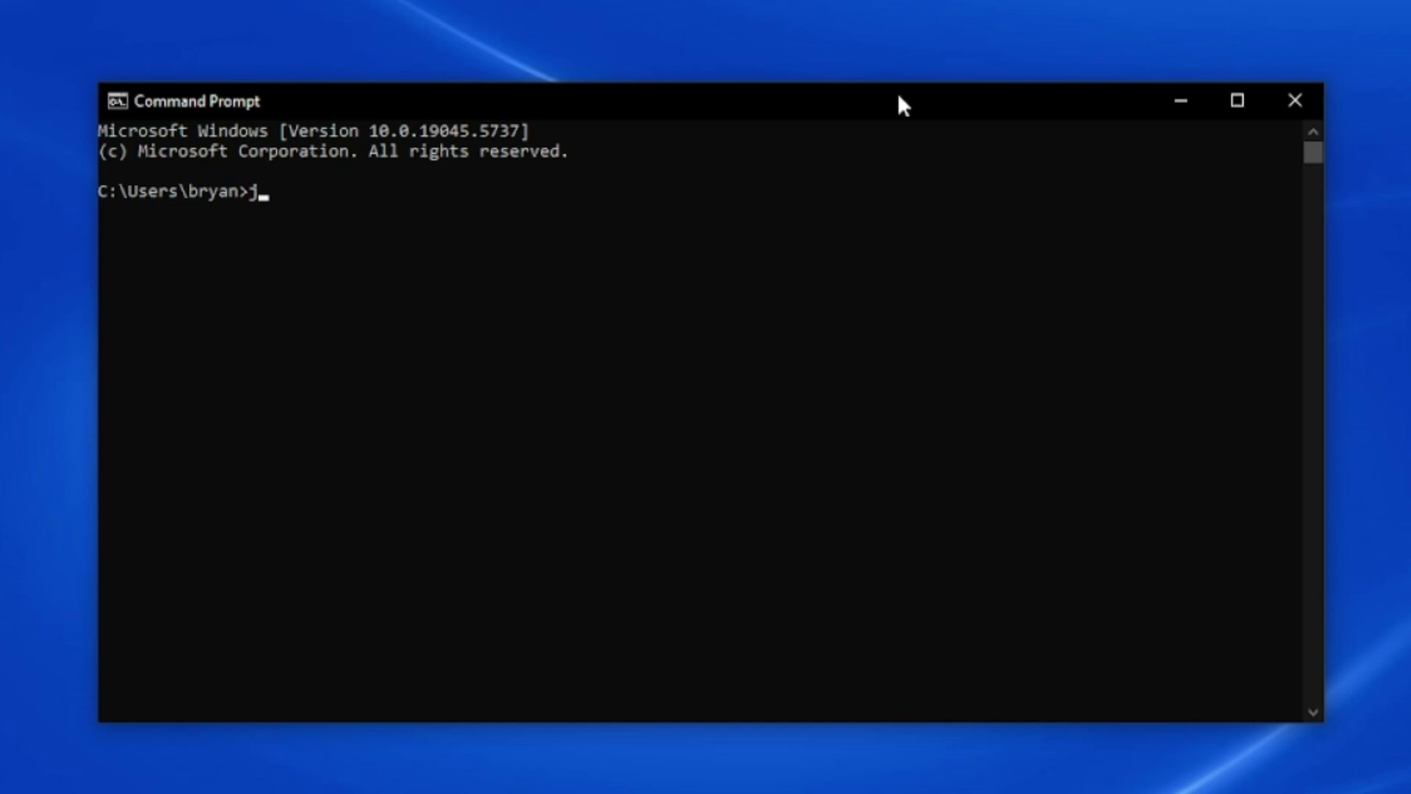
{"action": "type", "text": "java -version"}
{"action": "key", "text": "Return"}
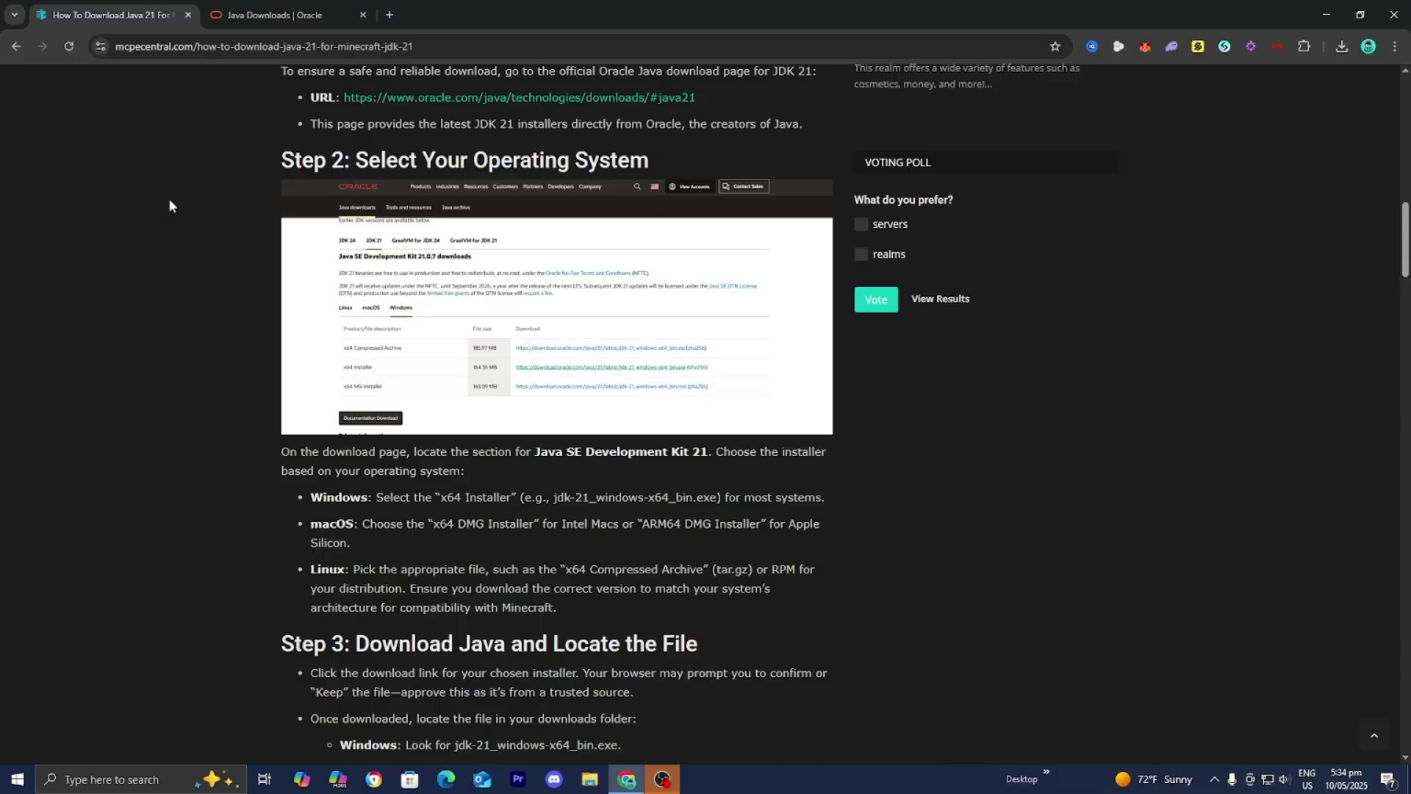
Download and run jarfix.exe from the tutorial's Step 5 link, then acknowledge its success message
{"action": "scroll", "coordinate": [166, 213], "scroll_direction": "down", "scroll_amount": 20}
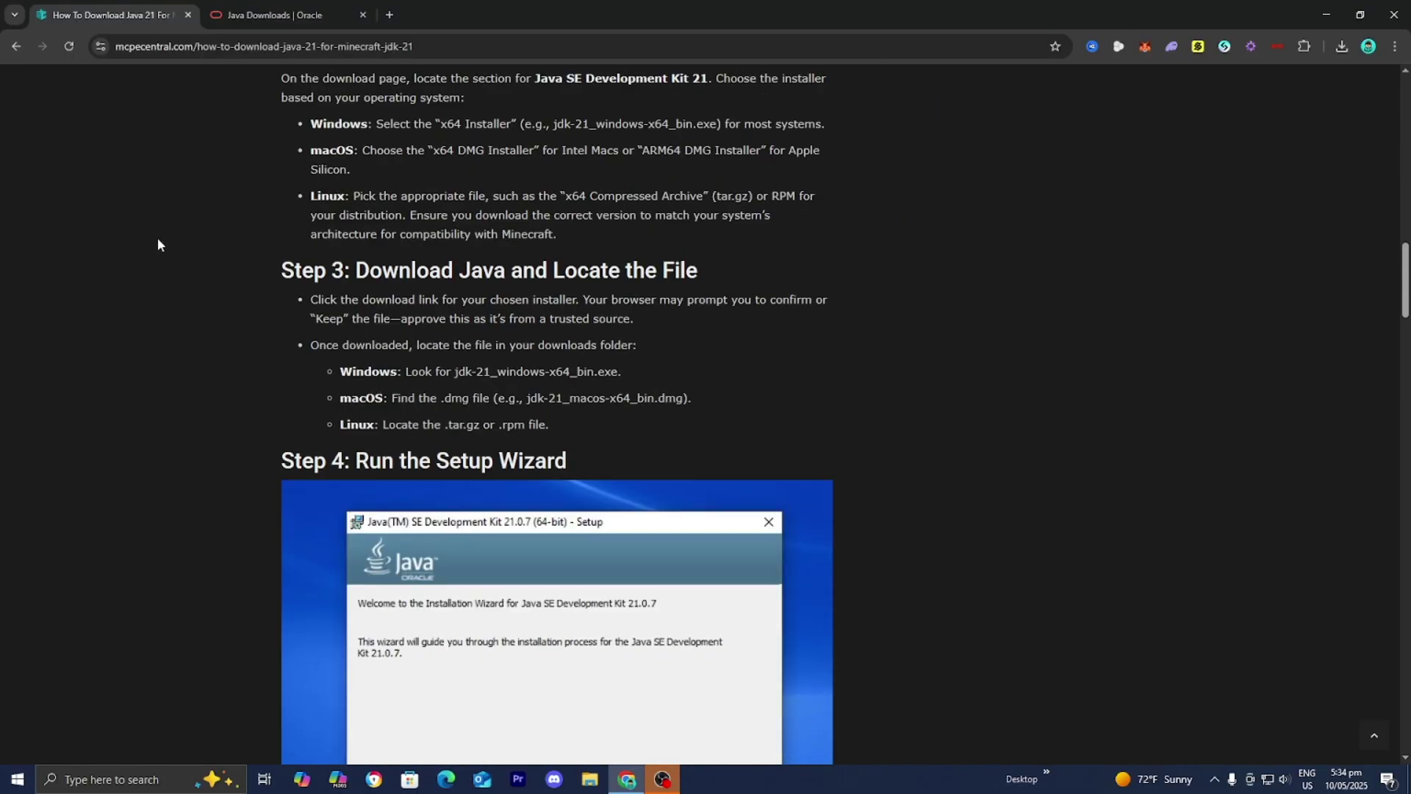
{"action": "scroll", "coordinate": [152, 247], "scroll_direction": "down", "scroll_amount": 4}
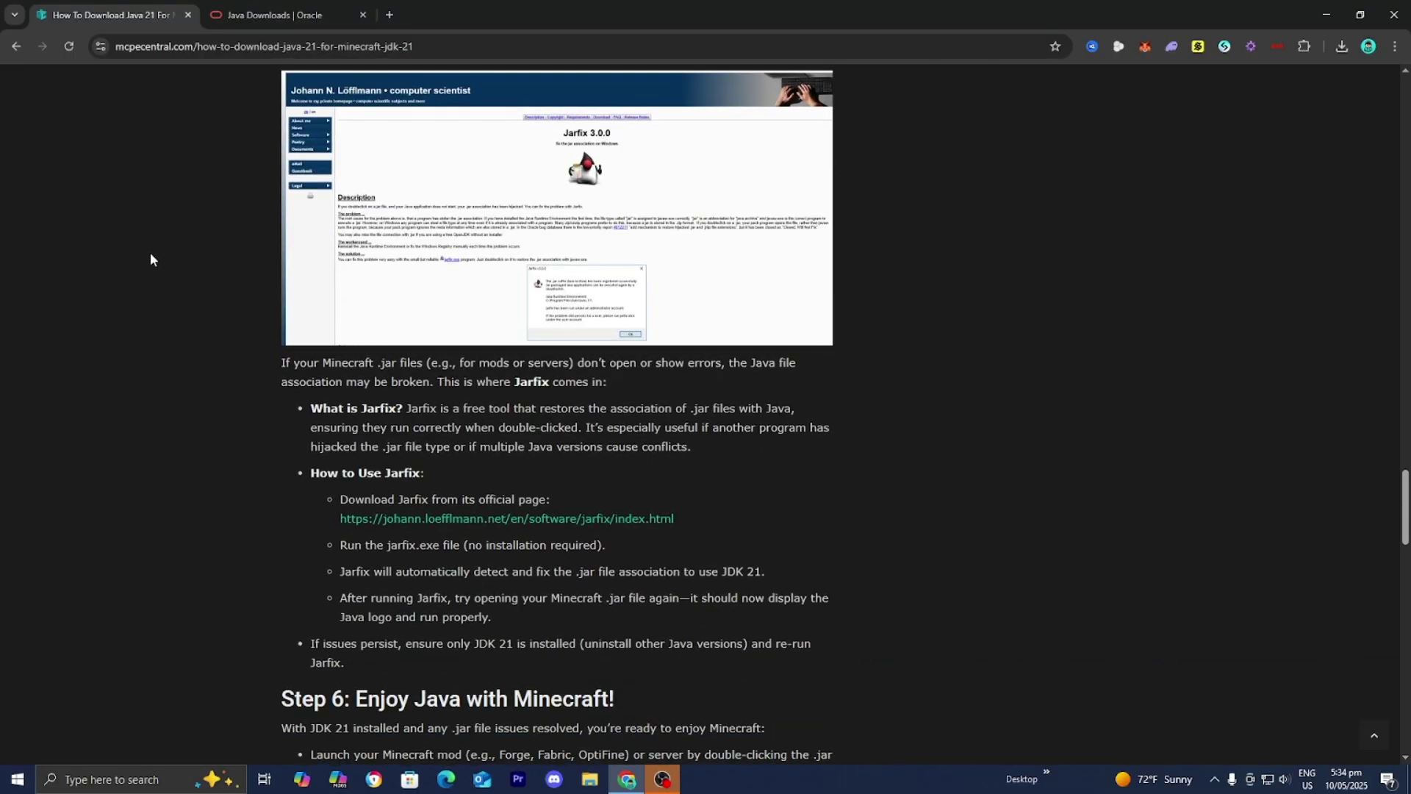
{"action": "scroll", "coordinate": [150, 253], "scroll_direction": "up", "scroll_amount": 1}
{"action": "scroll", "coordinate": [147, 259], "scroll_direction": "down", "scroll_amount": 9}
{"action": "scroll", "coordinate": [147, 256], "scroll_direction": "up", "scroll_amount": 6}
{"action": "scroll", "coordinate": [159, 258], "scroll_direction": "up", "scroll_amount": 7}
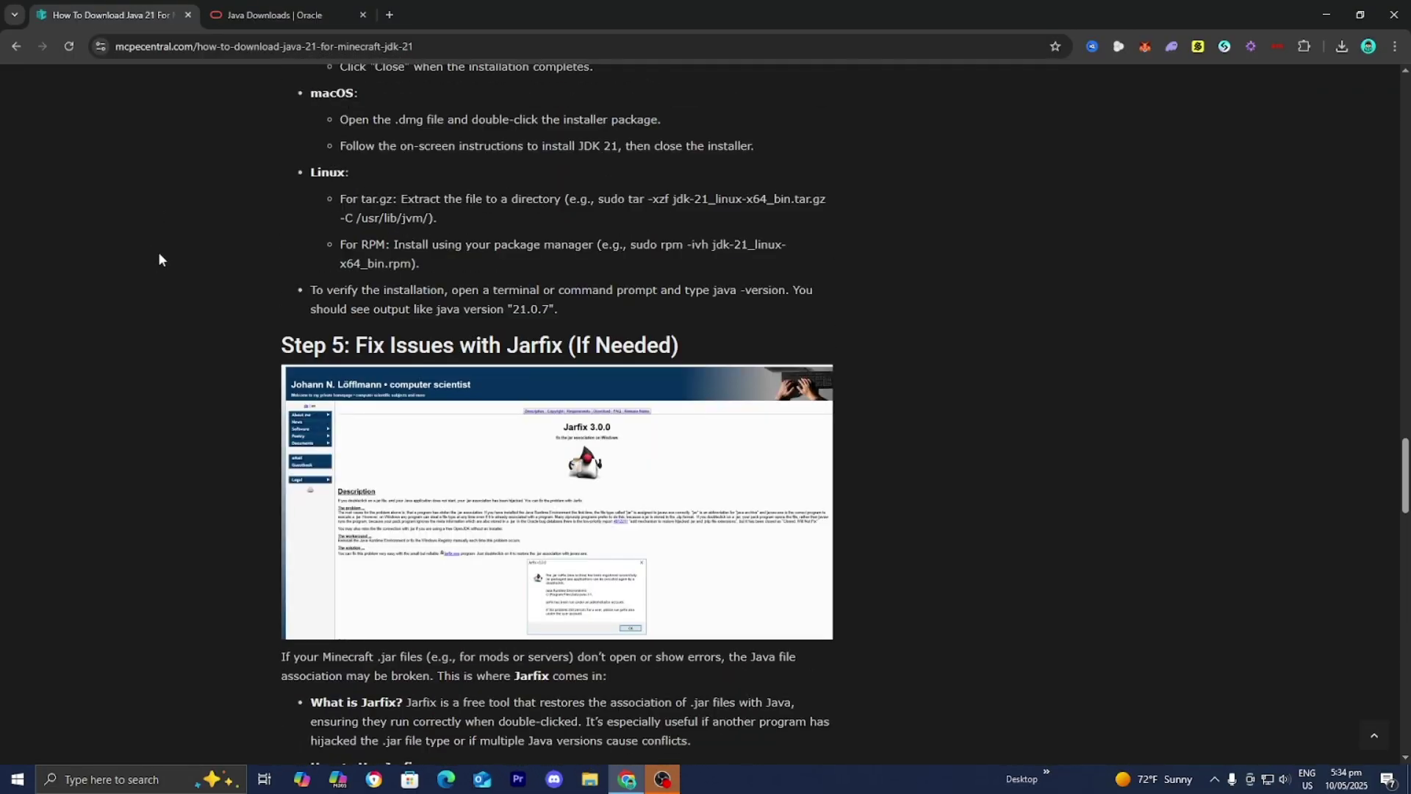
{"action": "scroll", "coordinate": [147, 266], "scroll_direction": "down", "scroll_amount": 4}
{"action": "scroll", "coordinate": [143, 271], "scroll_direction": "down", "scroll_amount": 1}
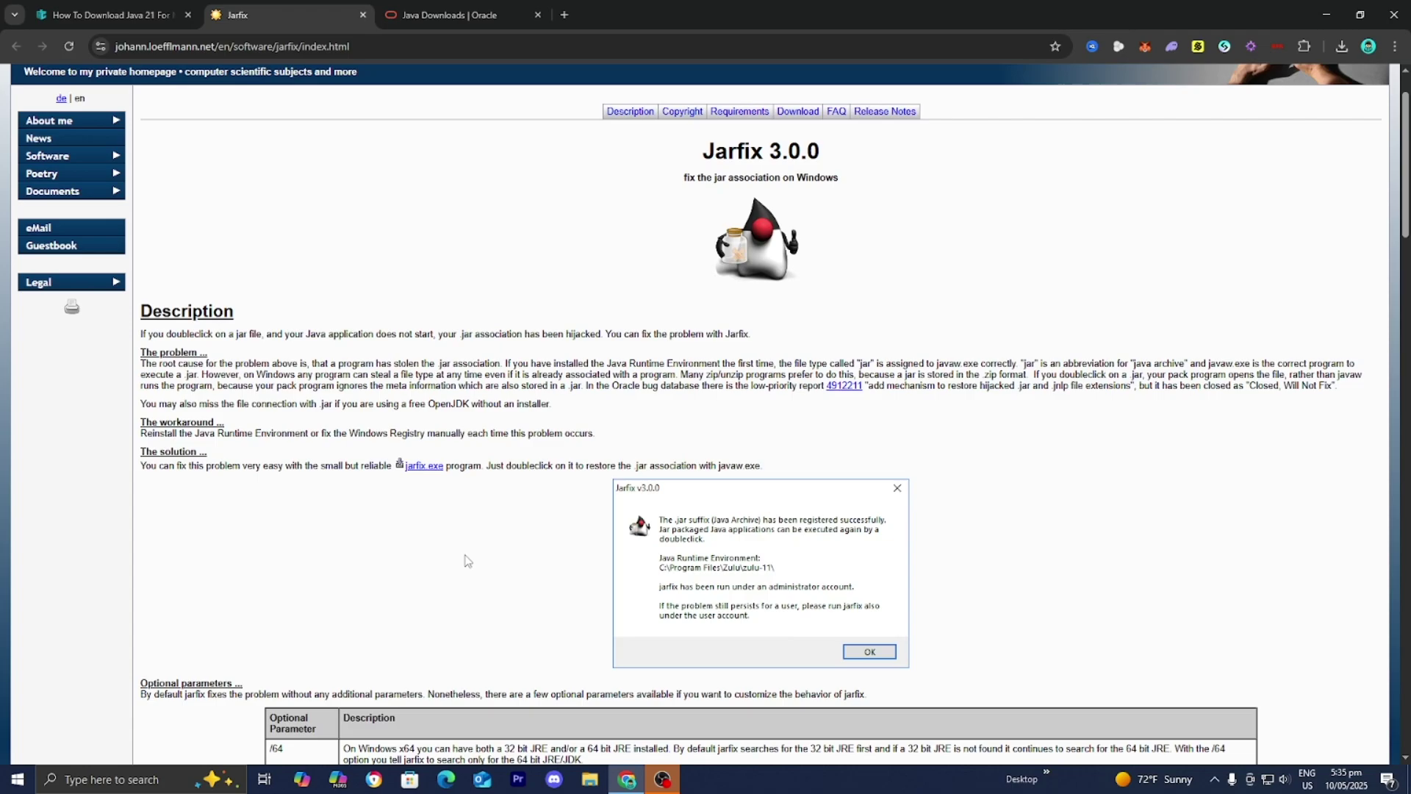
{"action": "left_click", "coordinate": [418, 469]}
{"action": "left_click", "coordinate": [1341, 49]}
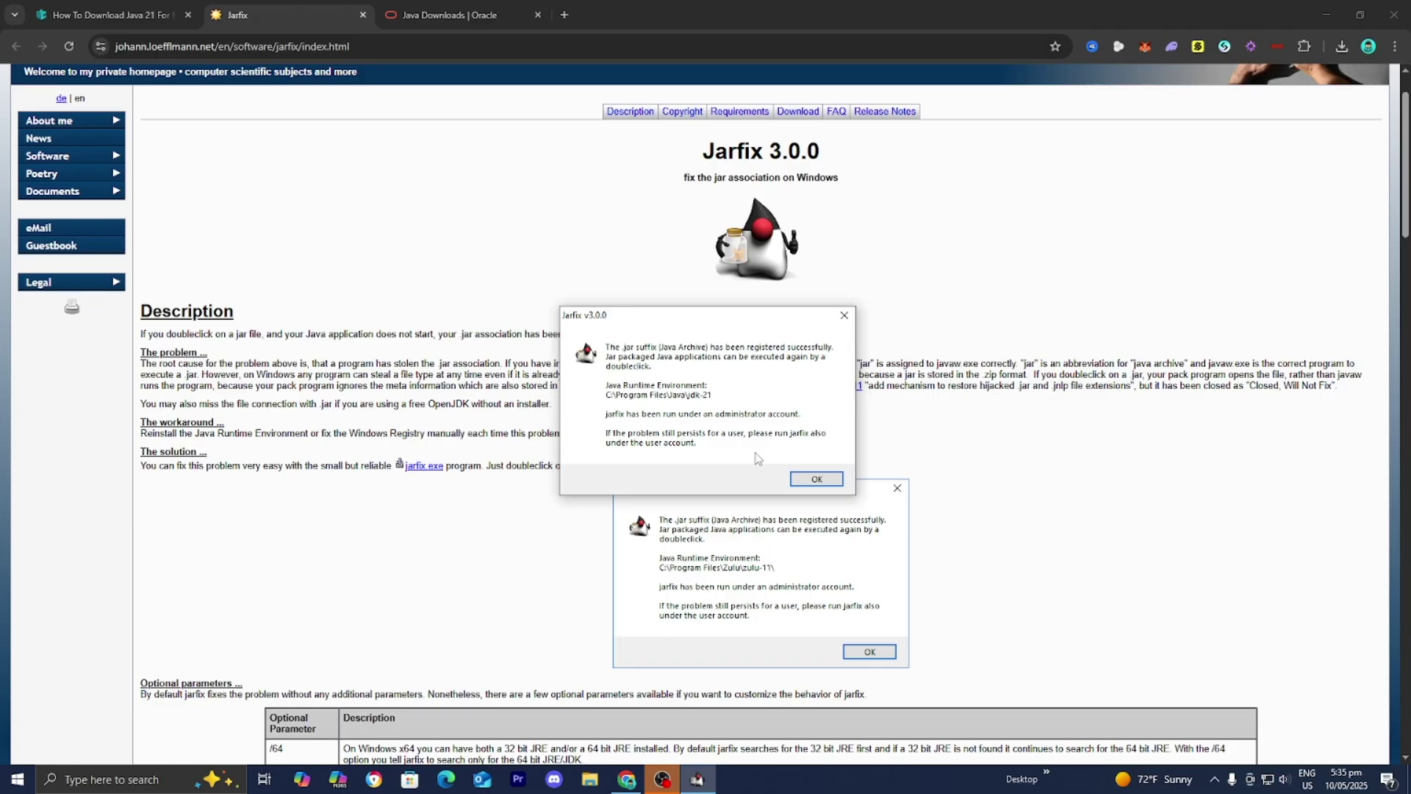
{"action": "left_click", "coordinate": [822, 478]}
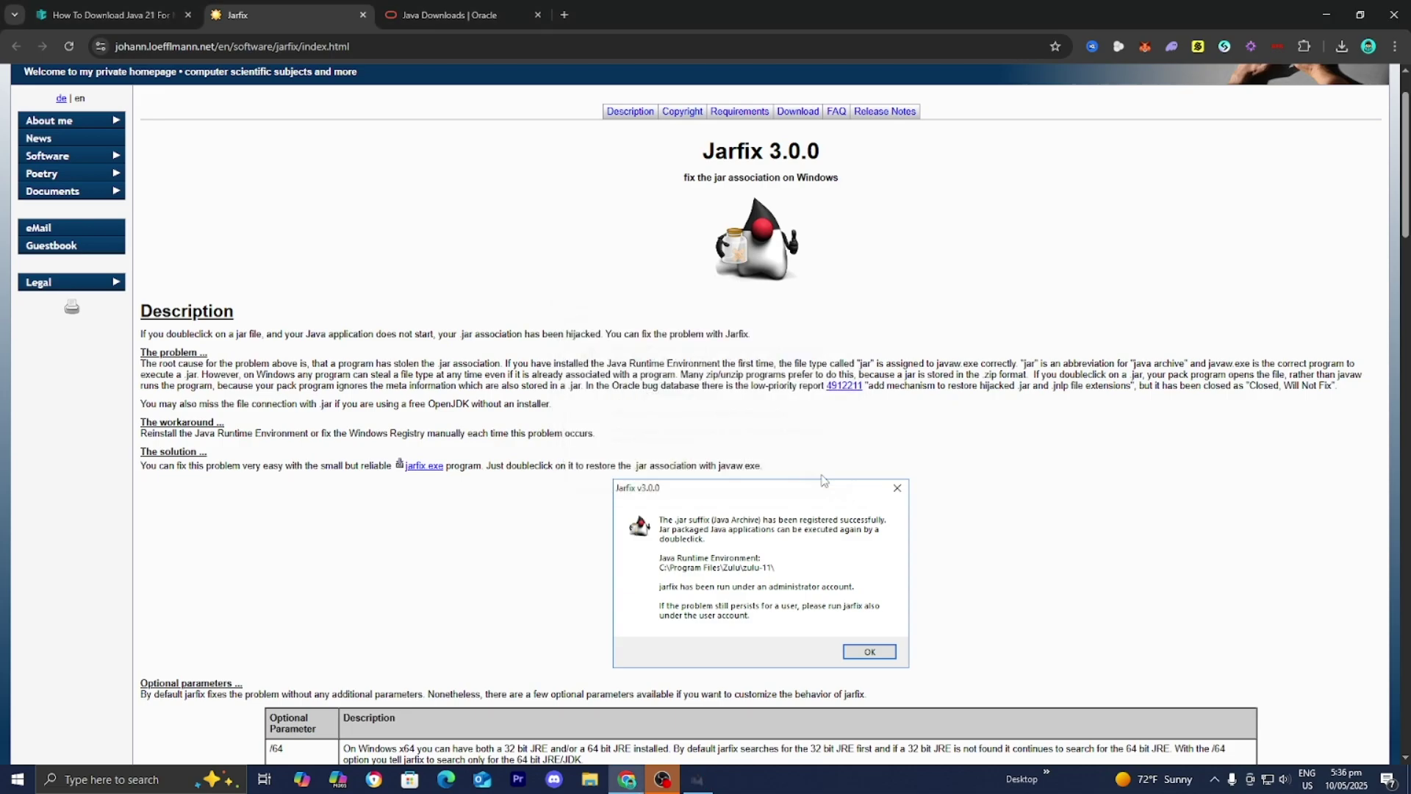
{"action": "left_click", "coordinate": [1323, 9]}
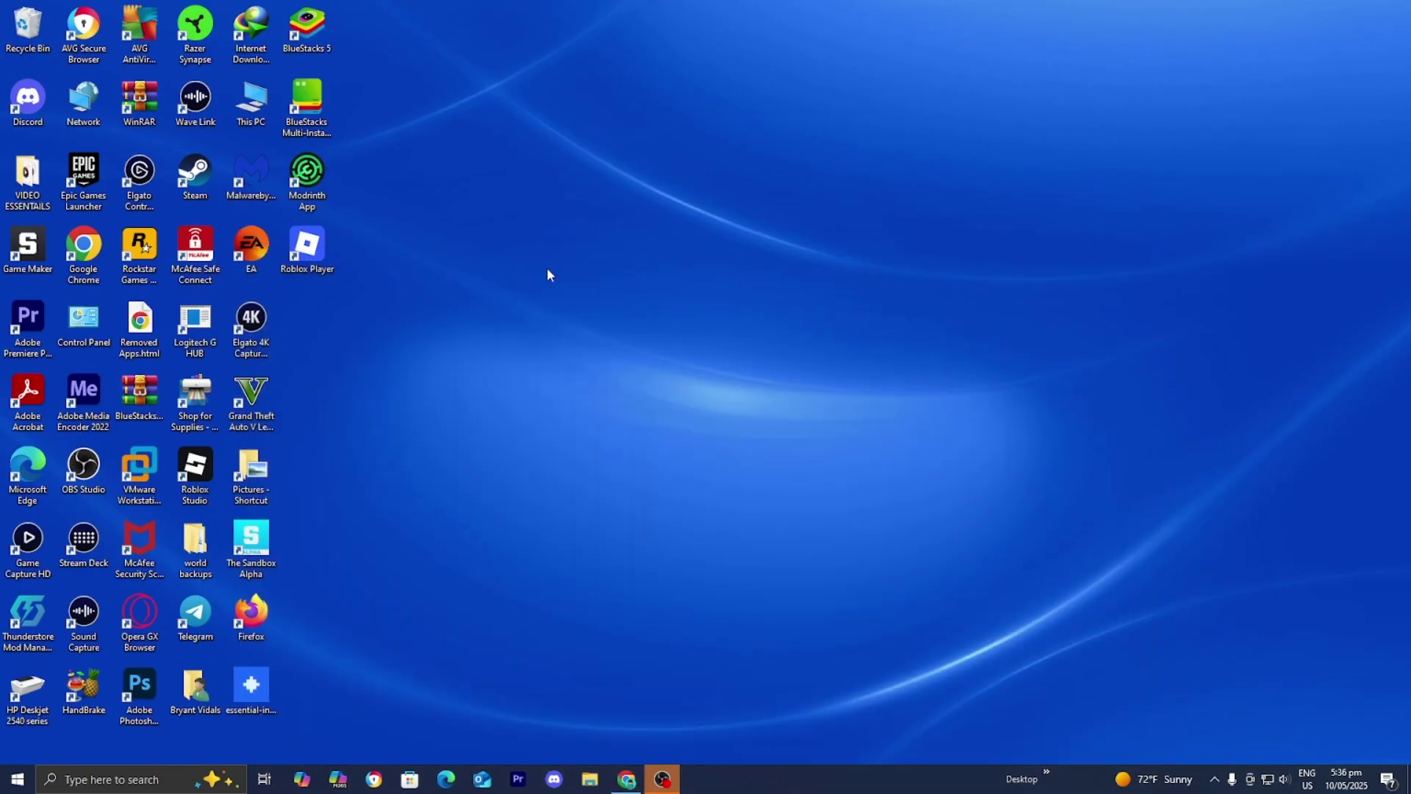